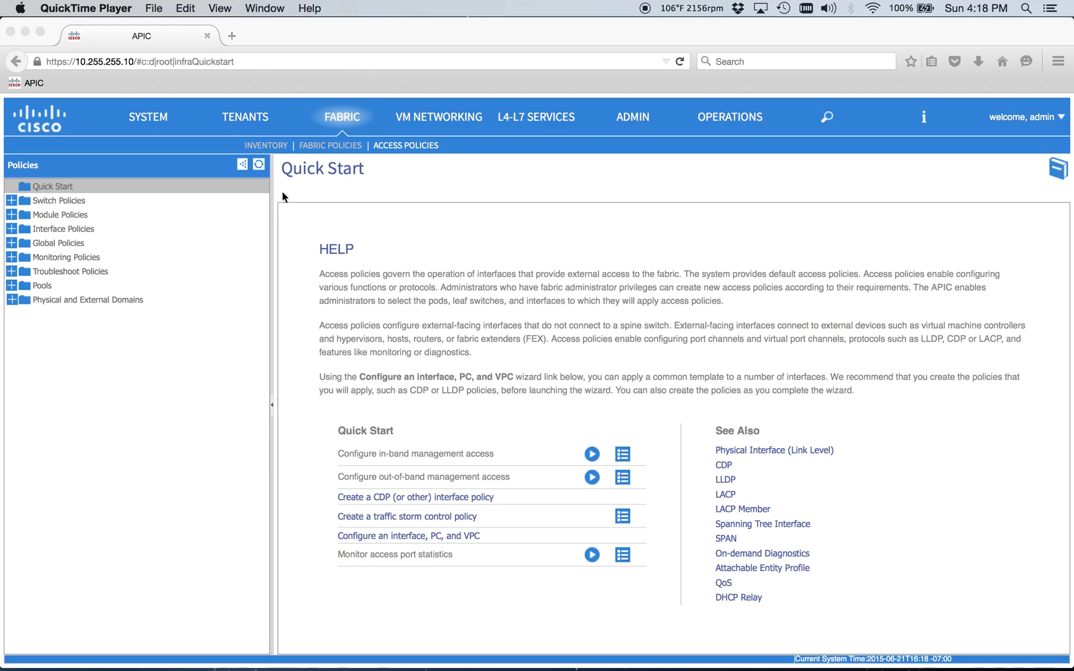
Start a new VLAN pool named INB_VL_Pool under Pools > VLAN
click(11, 286)
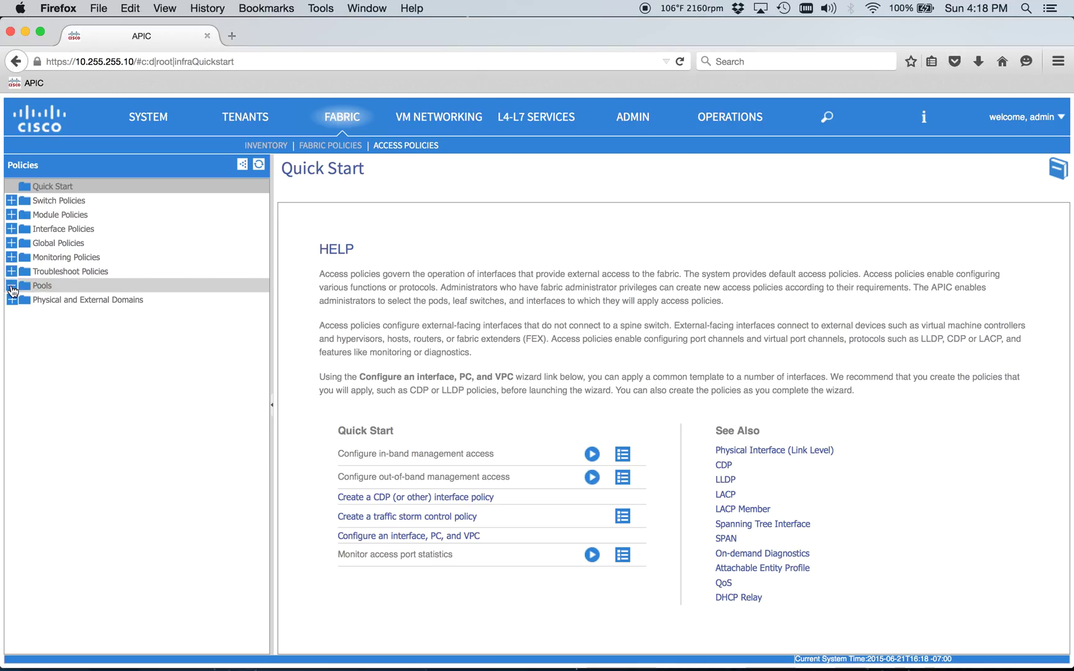
click(23, 300)
right_click(67, 306)
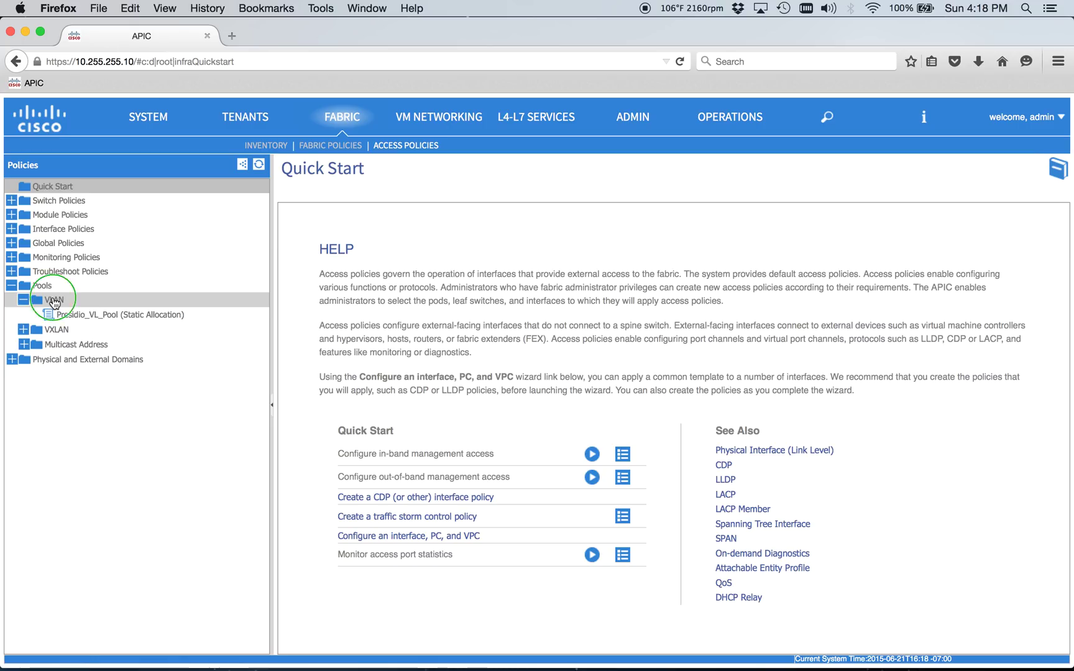
click(100, 307)
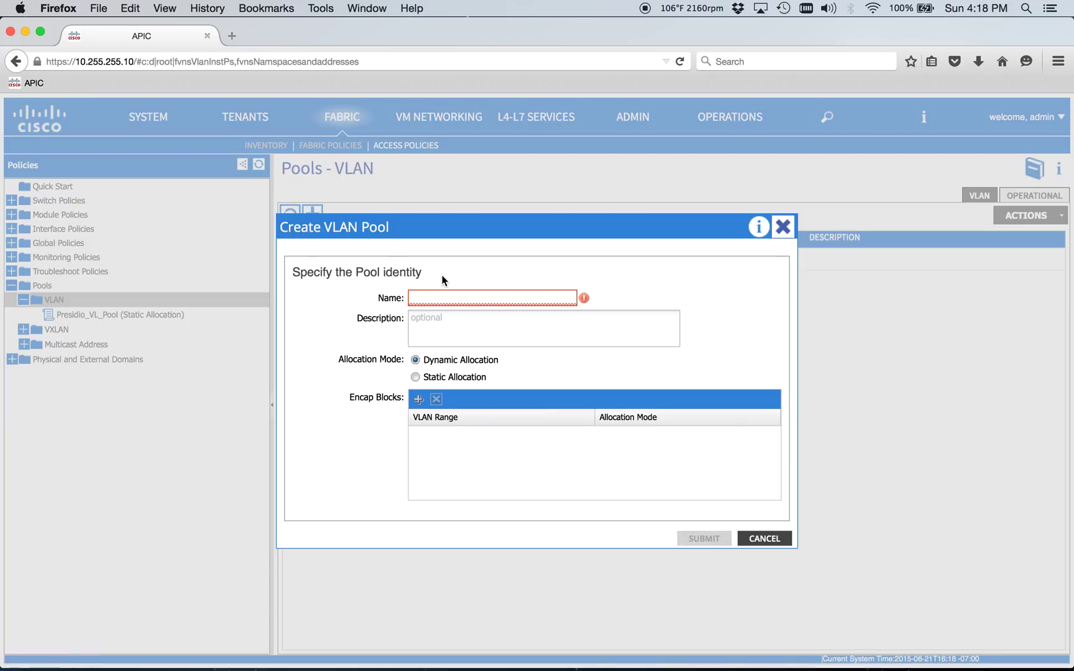
text(INB_VL_Pool)
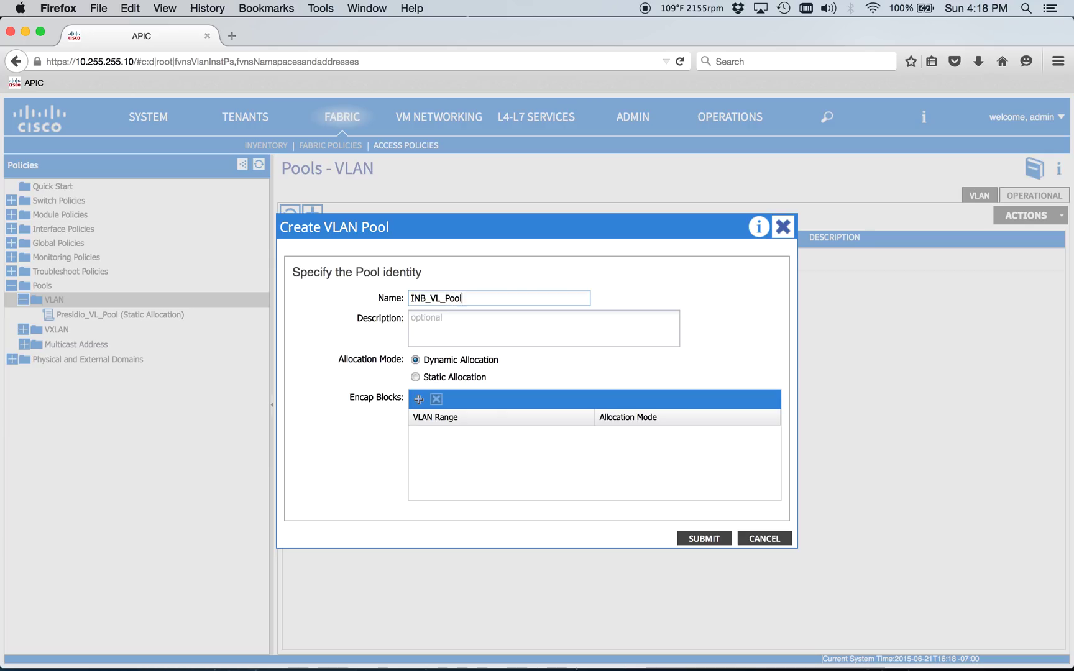
Make the pool static with a static encap block 2-99 and submit it
click(415, 378)
click(419, 399)
drag(465, 258, 462, 358)
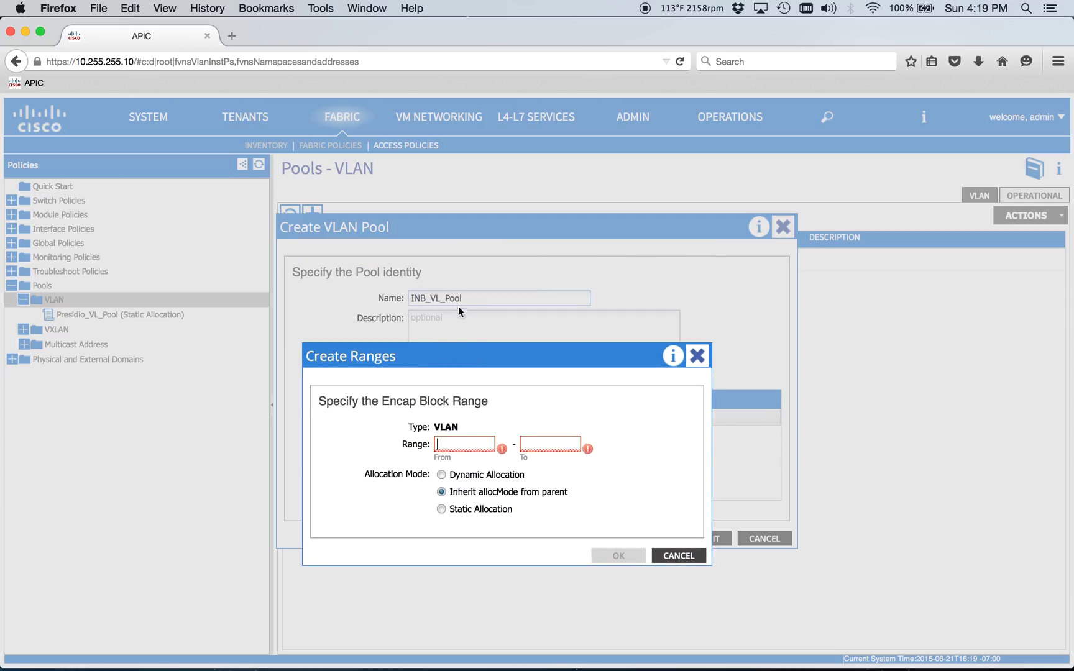
text(2)
key(Tab)
text(99)
click(441, 509)
click(612, 554)
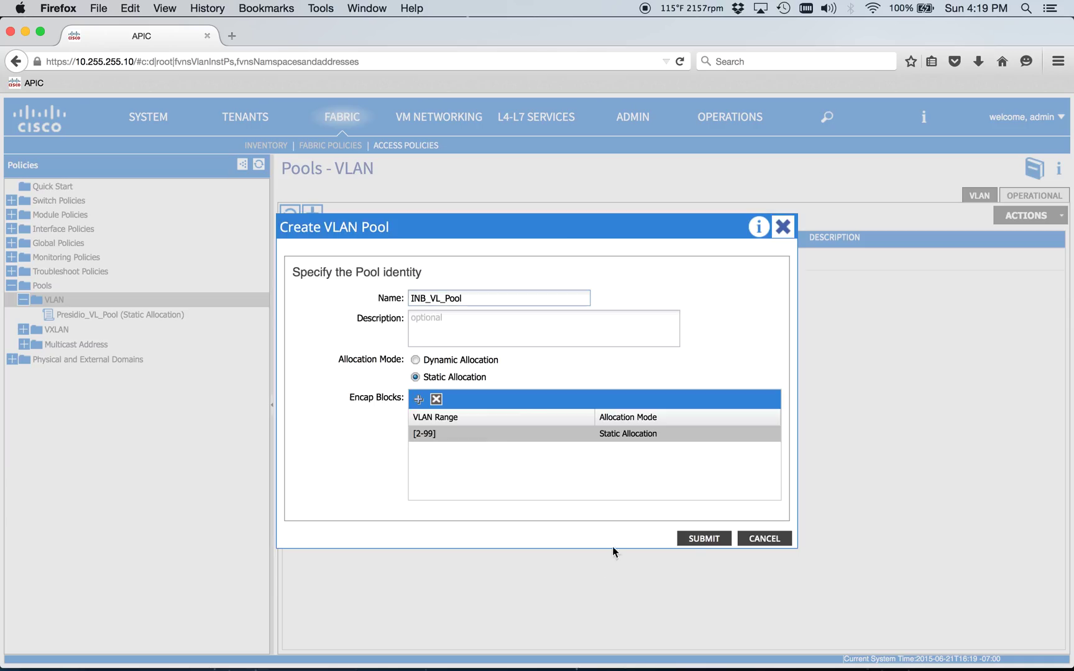
click(690, 538)
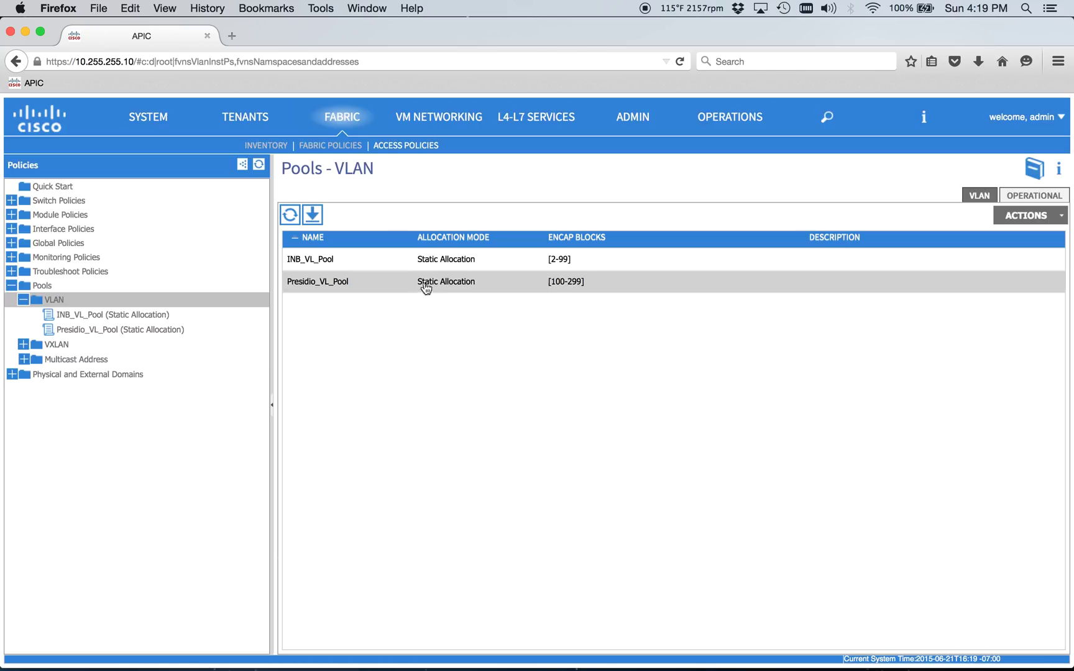
Start creating a new physical domain under Physical and External Domains
click(23, 299)
click(11, 285)
click(15, 300)
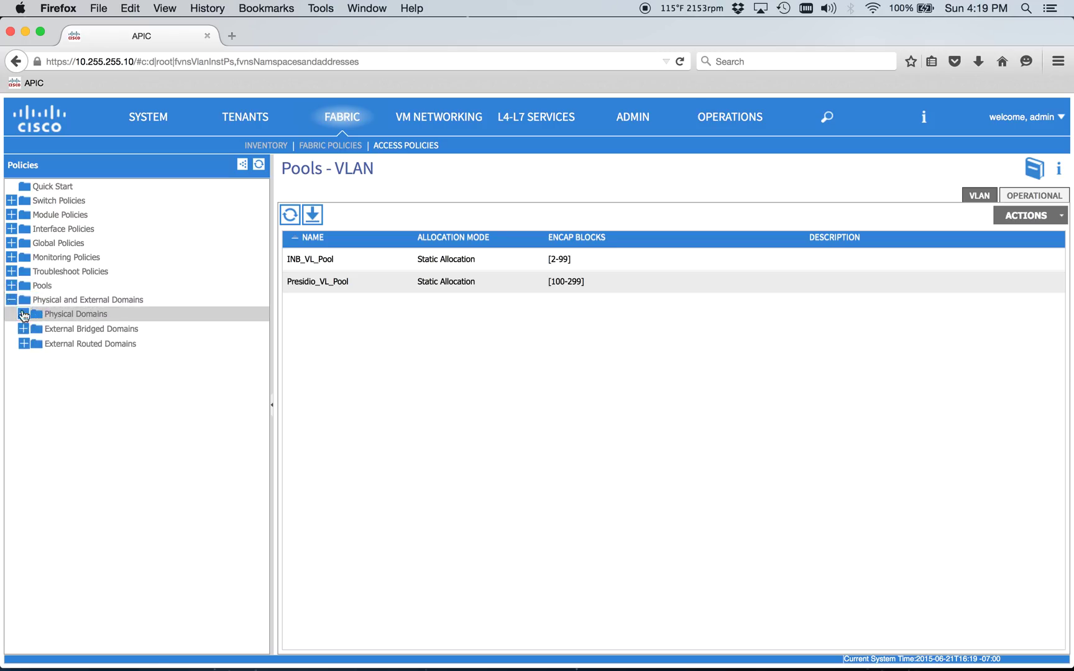
click(73, 321)
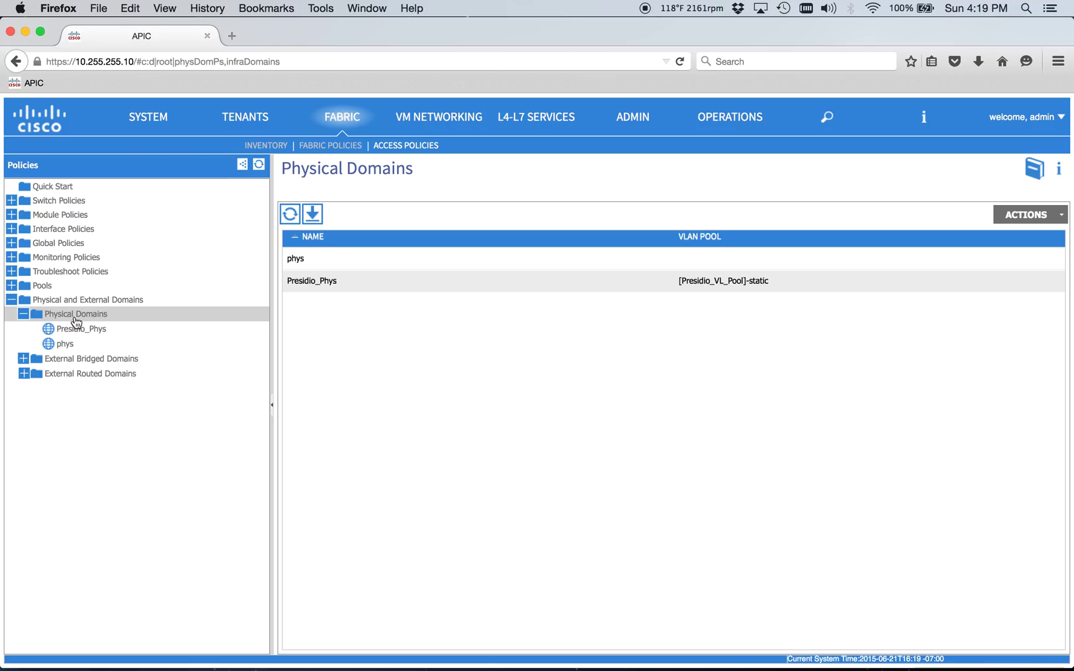
right_click(75, 318)
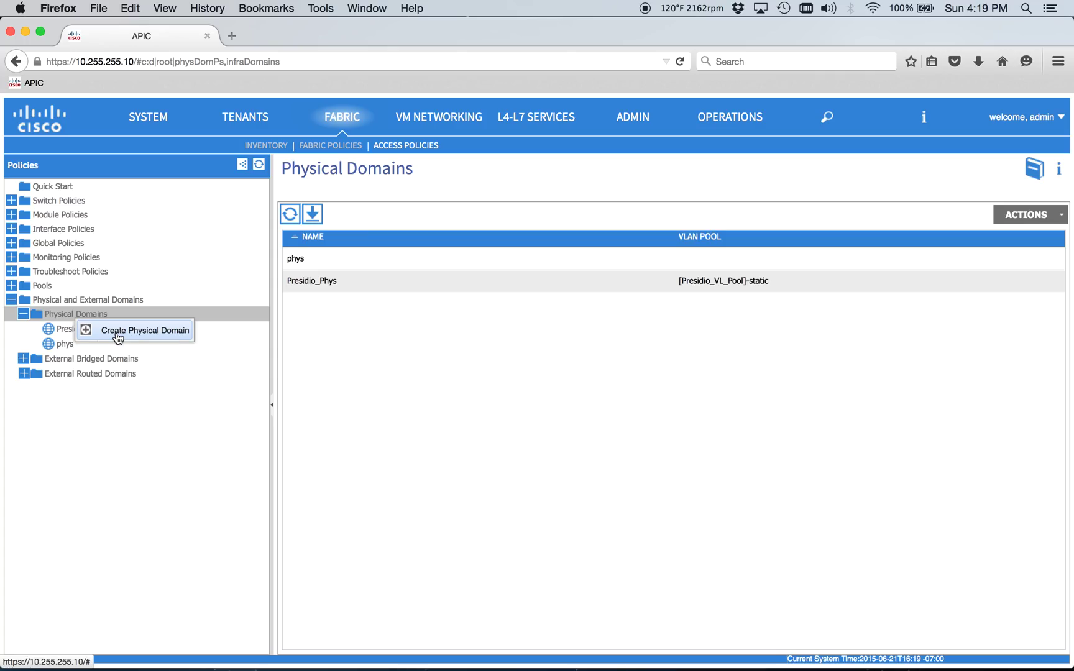
click(119, 334)
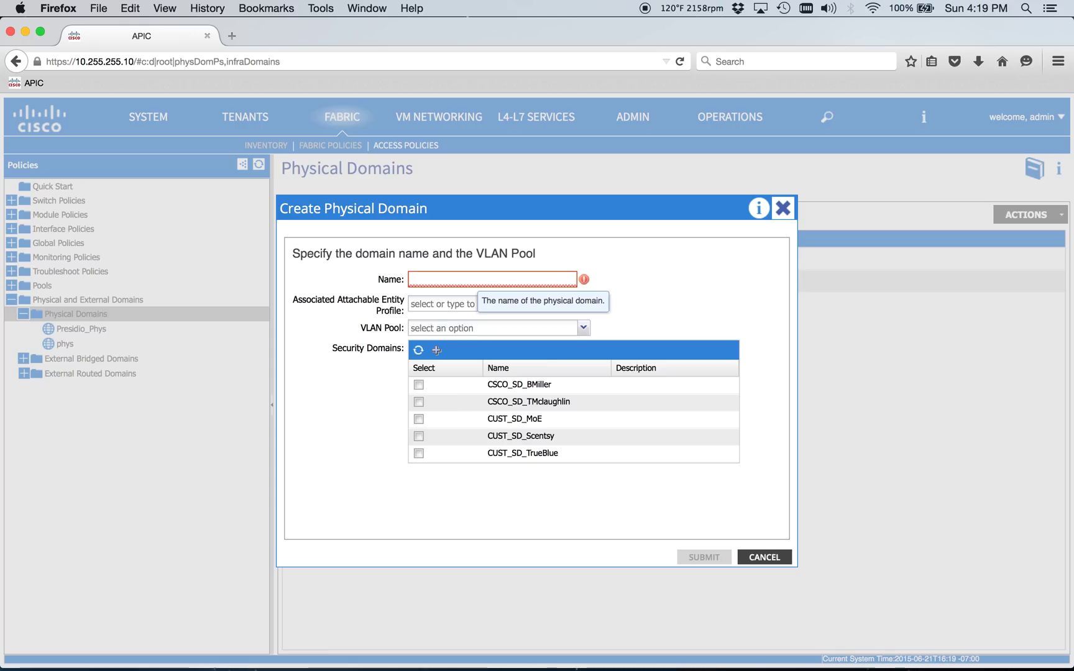
Name the domain INB_Phys, assign VLAN pool INB_VL_Pool, and submit
click(465, 279)
text(INBB)
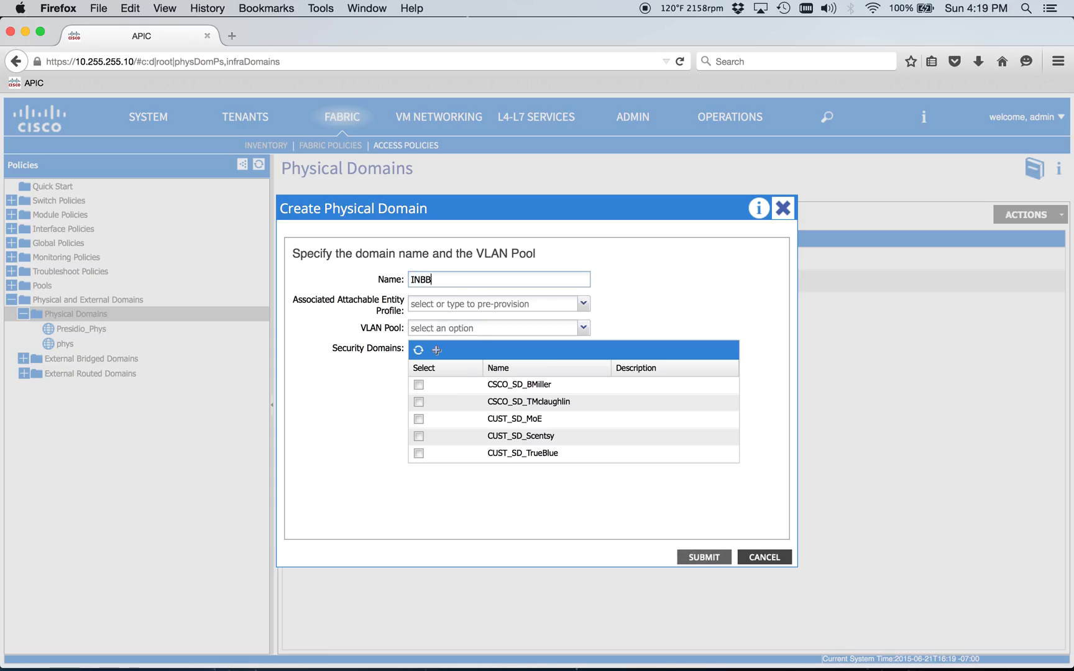
key(BackSpace)
text(_Phys)
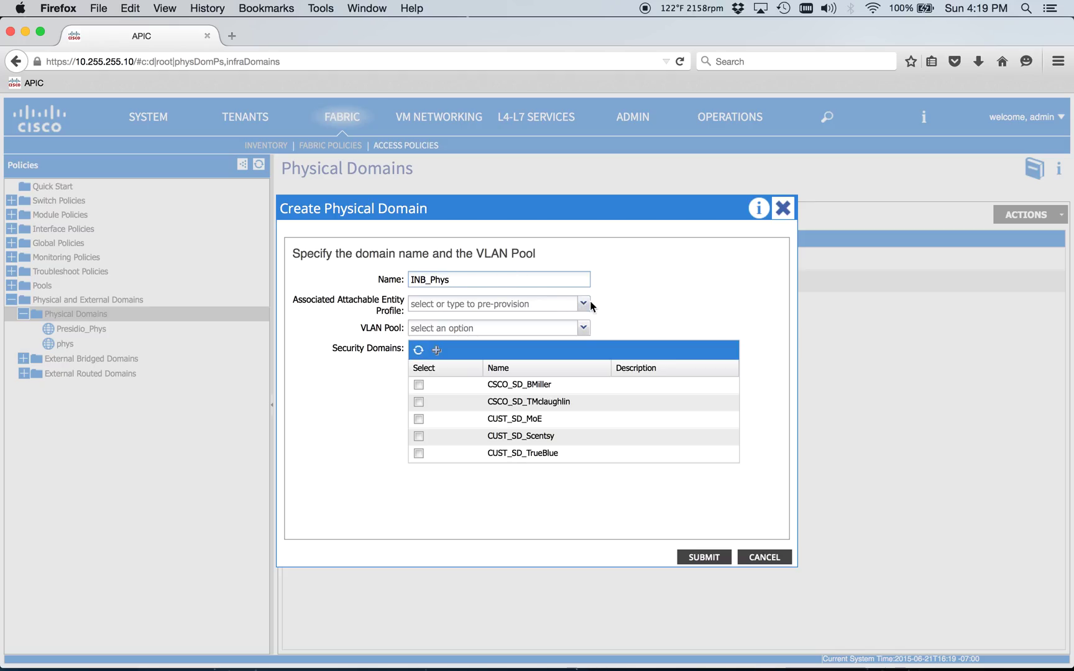
click(579, 304)
click(633, 299)
click(474, 328)
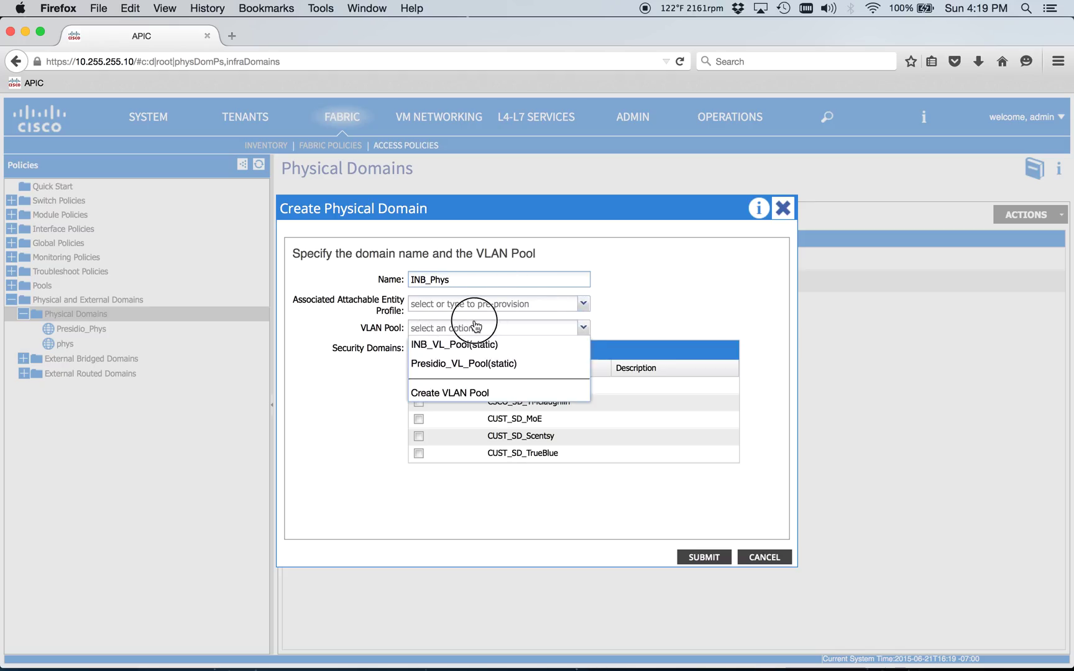
click(503, 349)
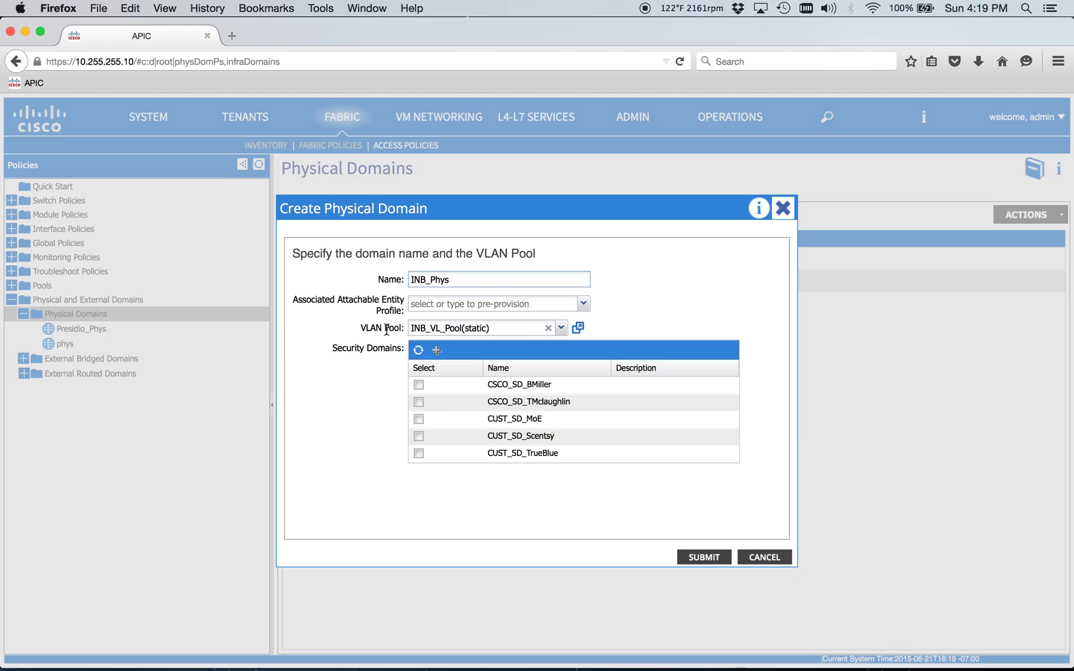
click(694, 558)
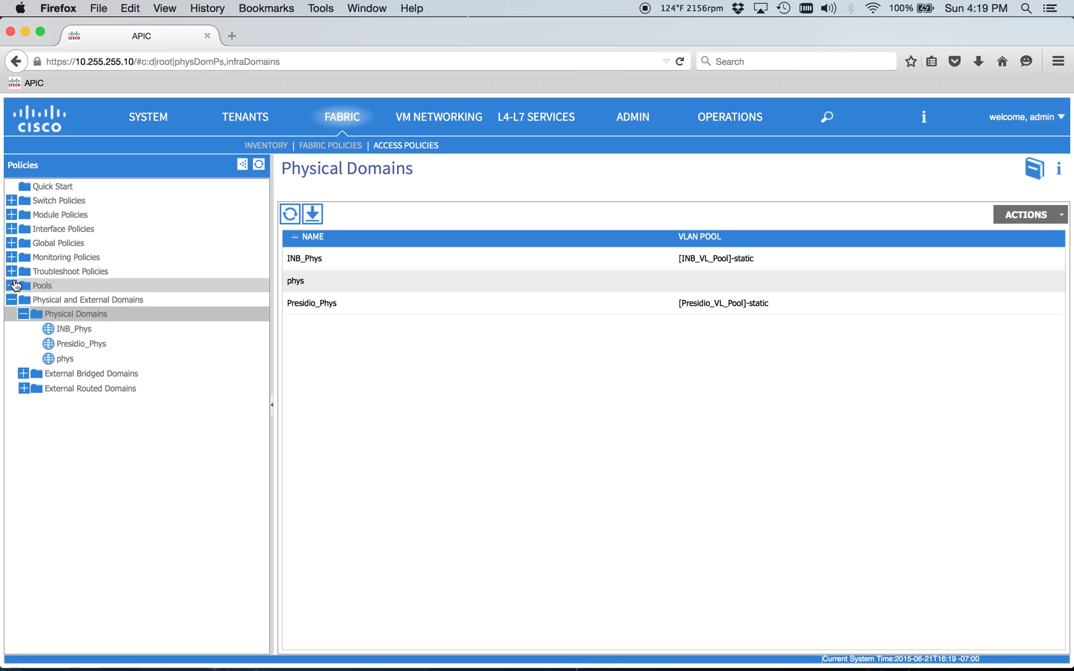
Start a new attachable access entity profile named INB_AEP under Global Policies
click(11, 243)
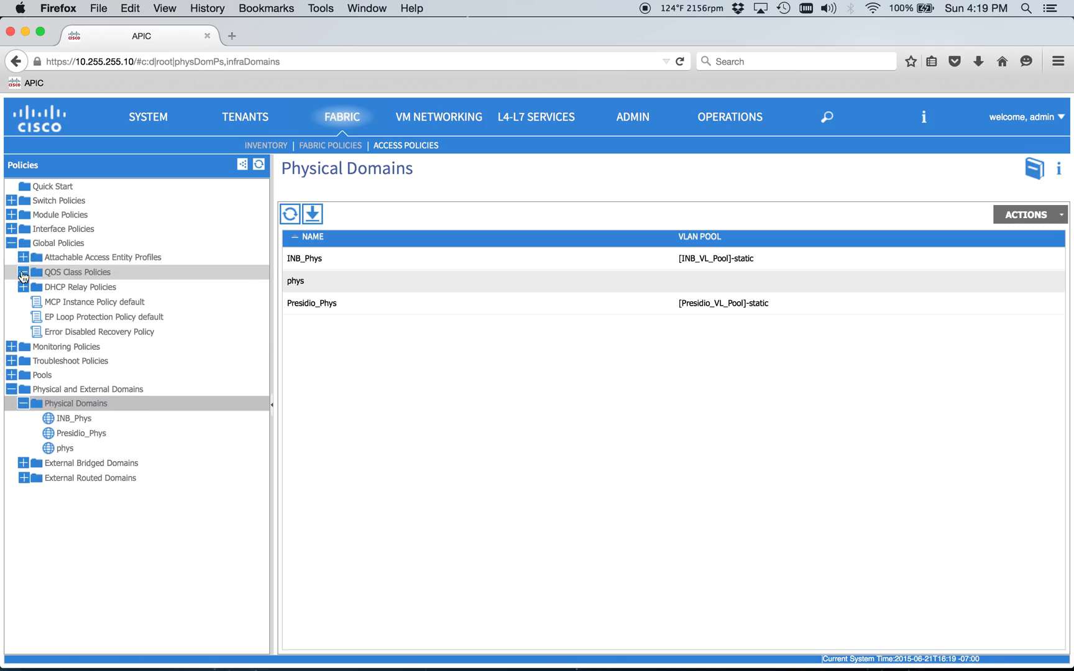
click(23, 256)
right_click(75, 258)
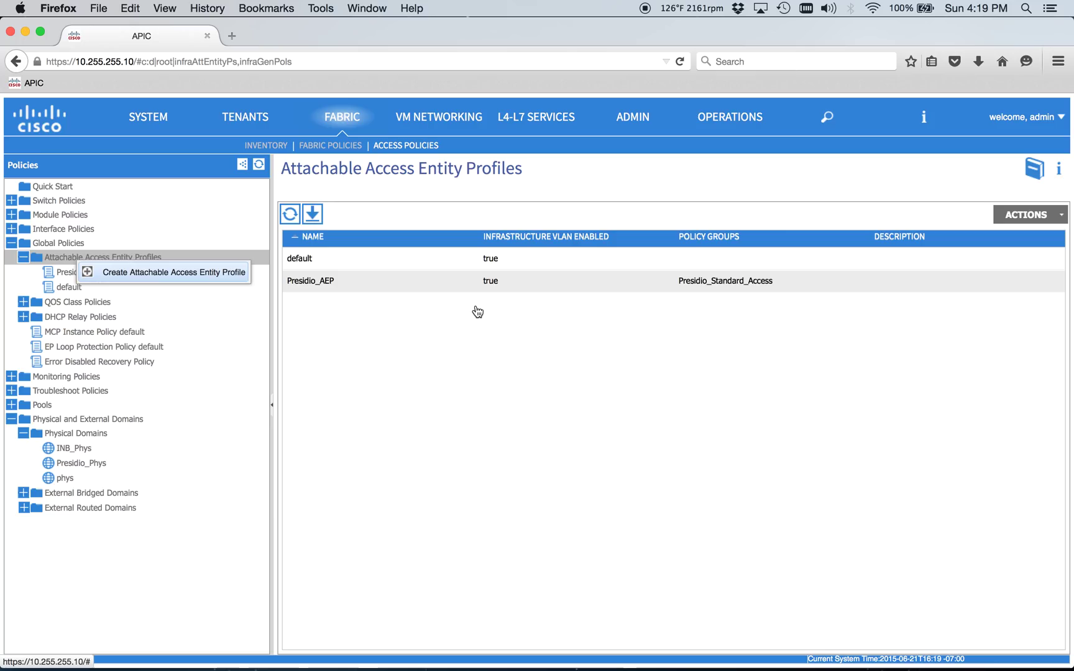
key(Return)
text(INB_AEP)
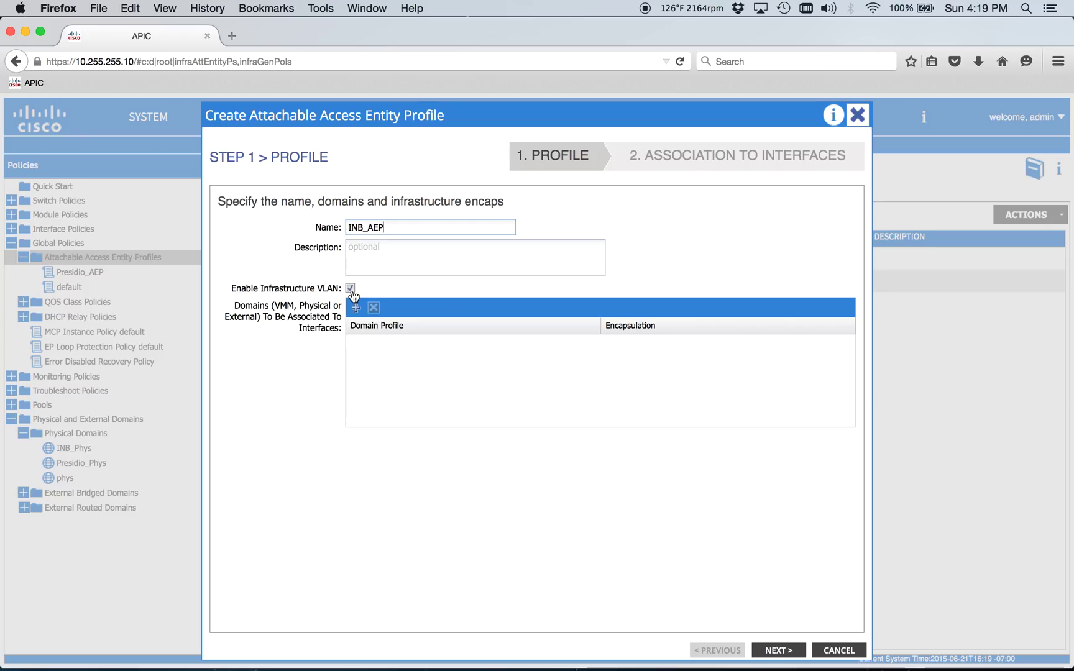
Associate the INB_Phys domain with INB_AEP and finish the wizard
click(355, 307)
click(405, 377)
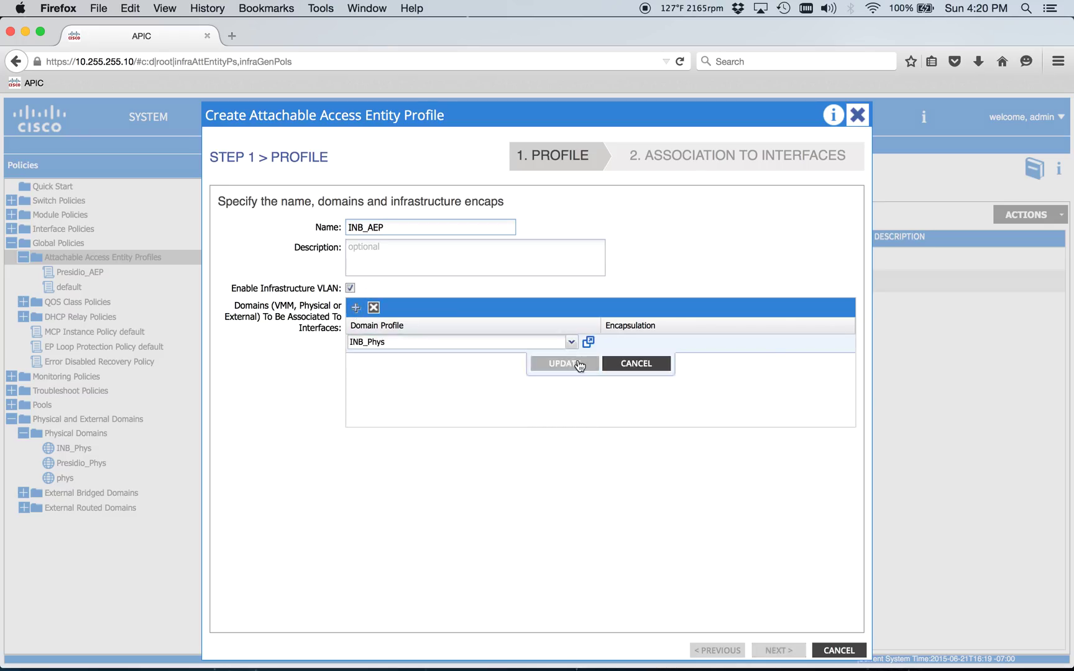
click(562, 371)
click(779, 650)
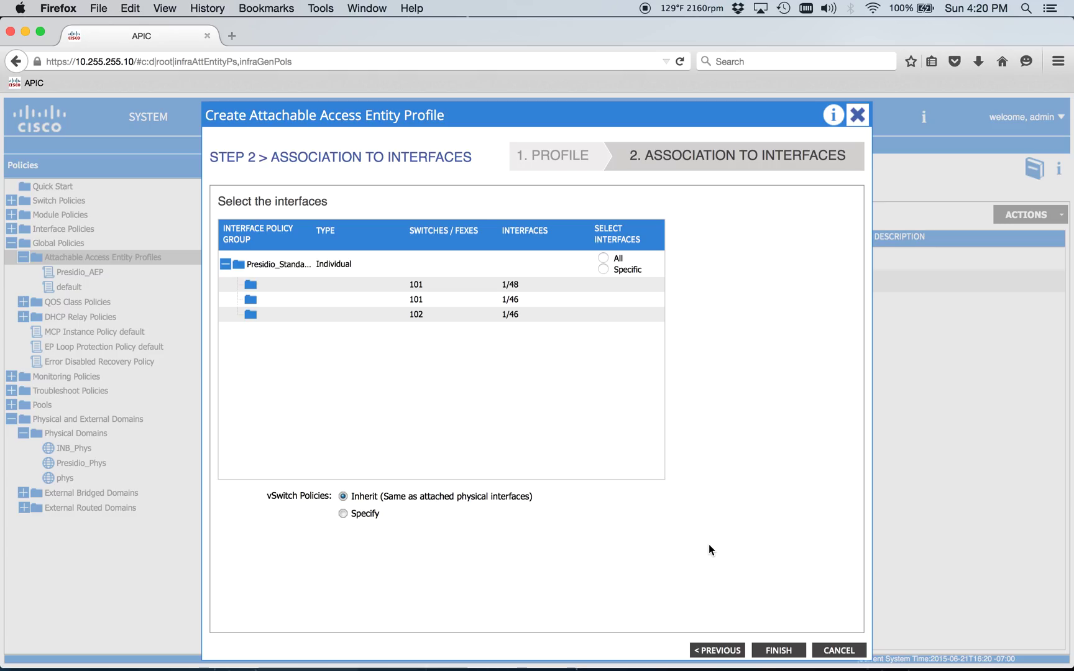
click(779, 650)
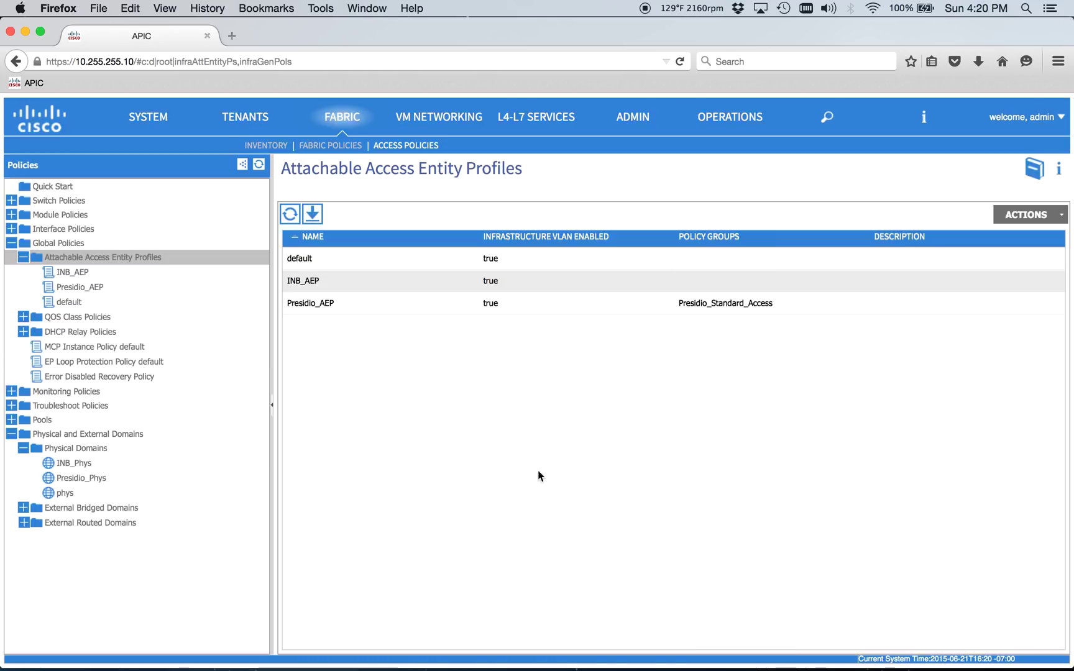
Review the INB_AEP and INB_Phys properties, then collapse the Global Policies tree
click(78, 273)
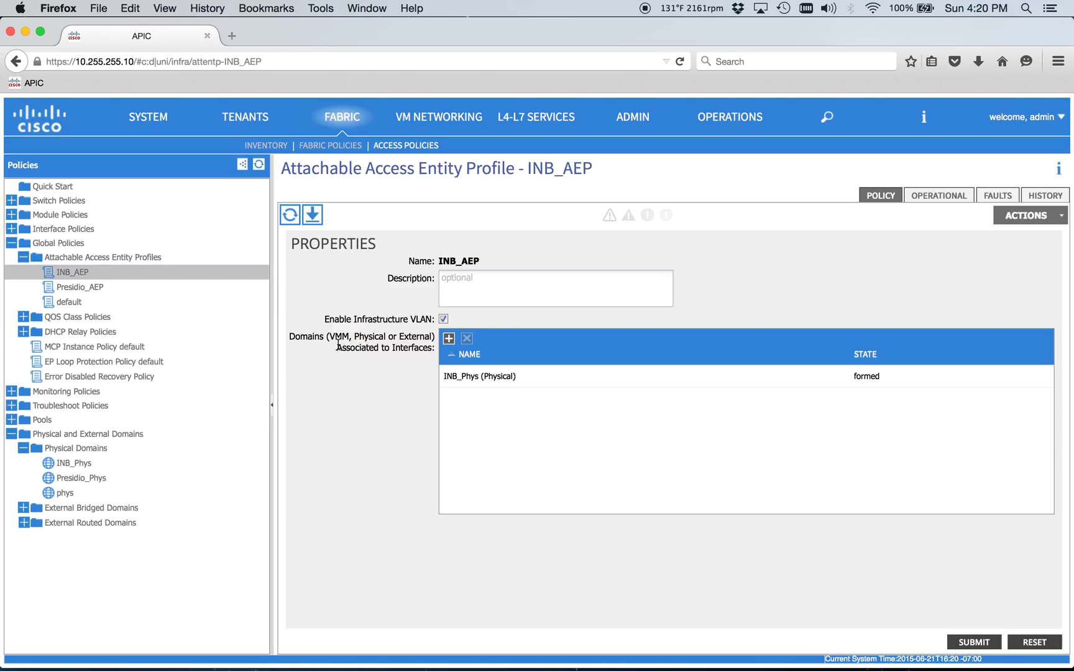
click(62, 463)
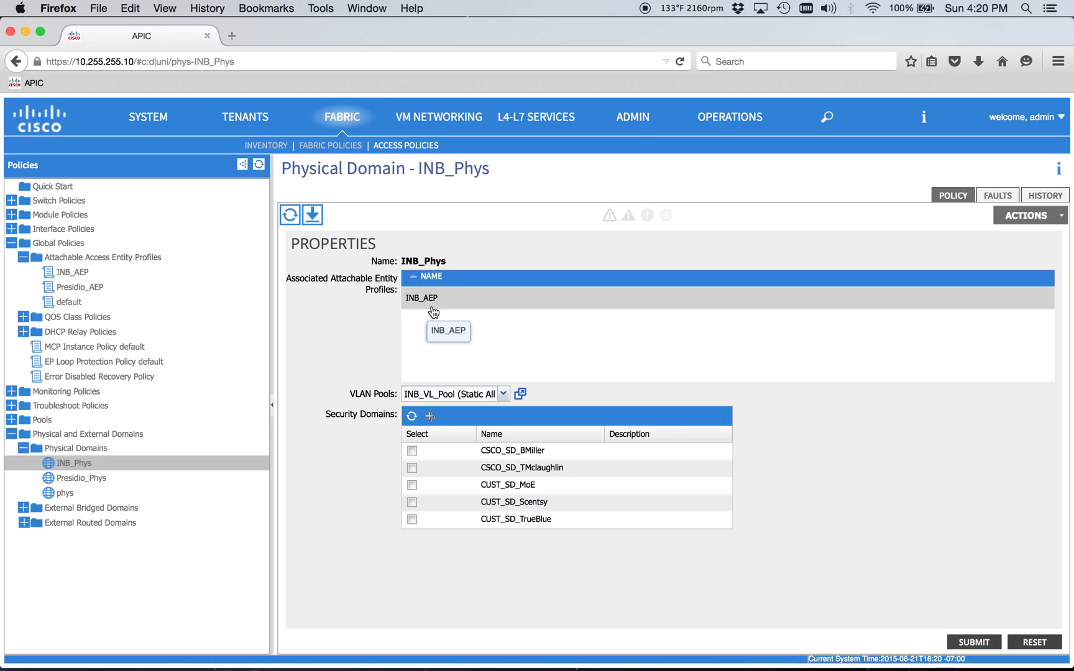
click(11, 434)
click(23, 257)
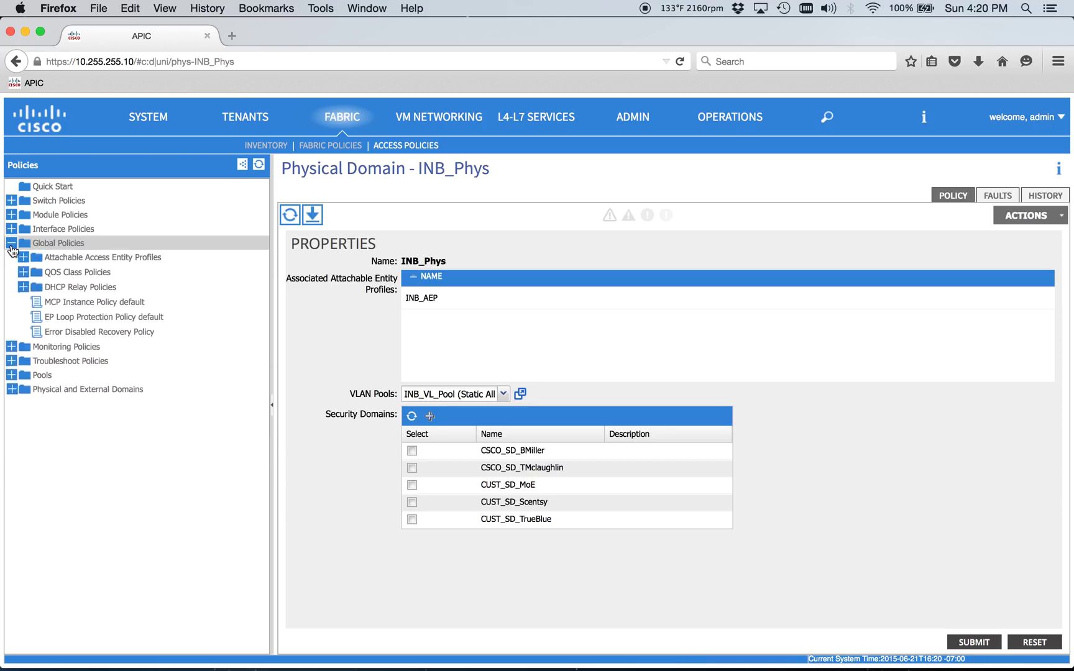
click(11, 243)
Create link level policy 1G_Pol with 1 Gbps speed
click(12, 229)
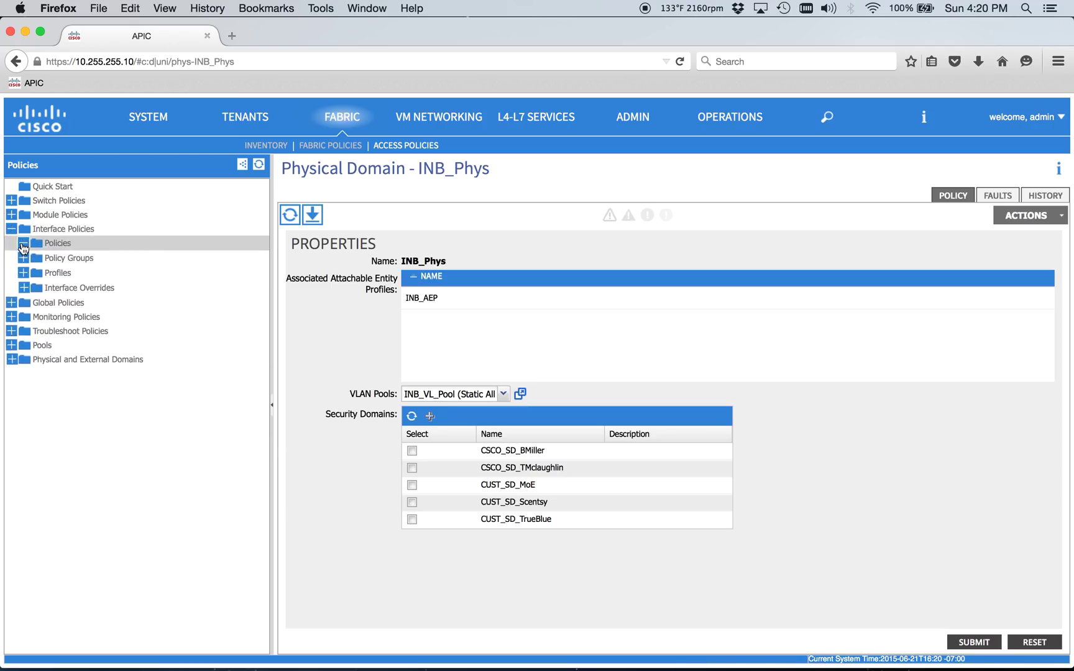
click(23, 243)
click(36, 258)
click(87, 260)
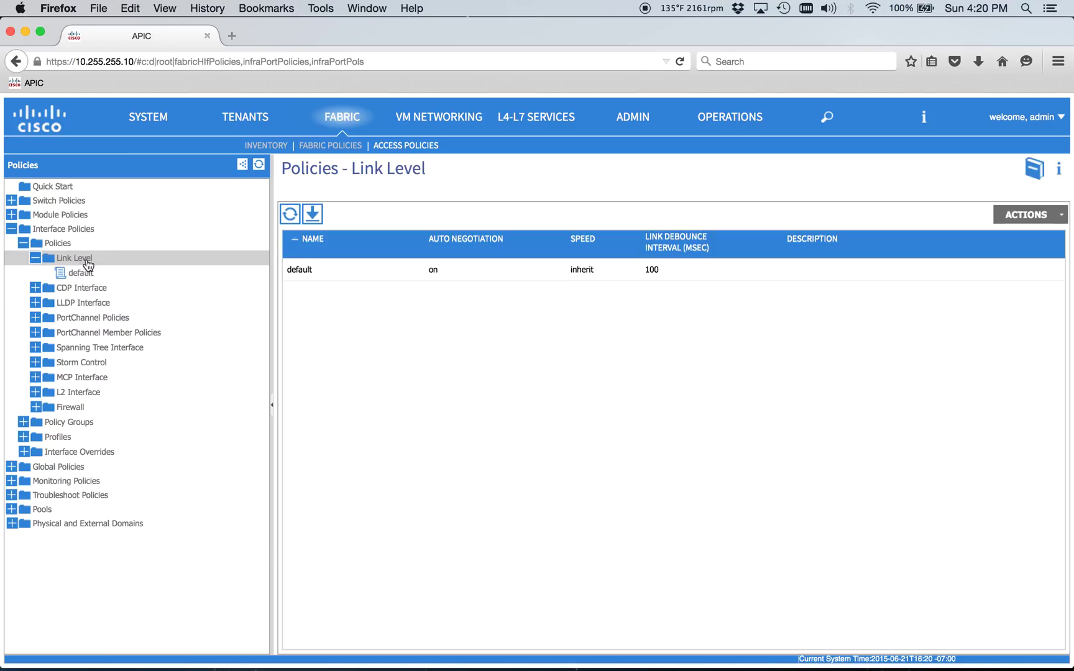
right_click(84, 258)
click(118, 269)
text(1G_)
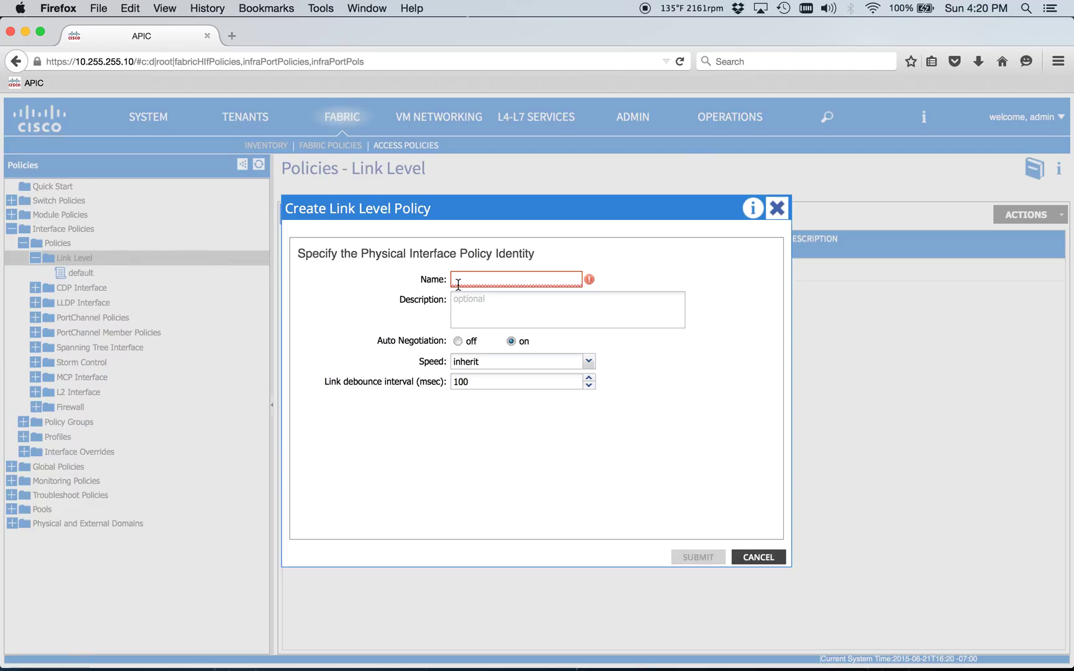
text(Pol)
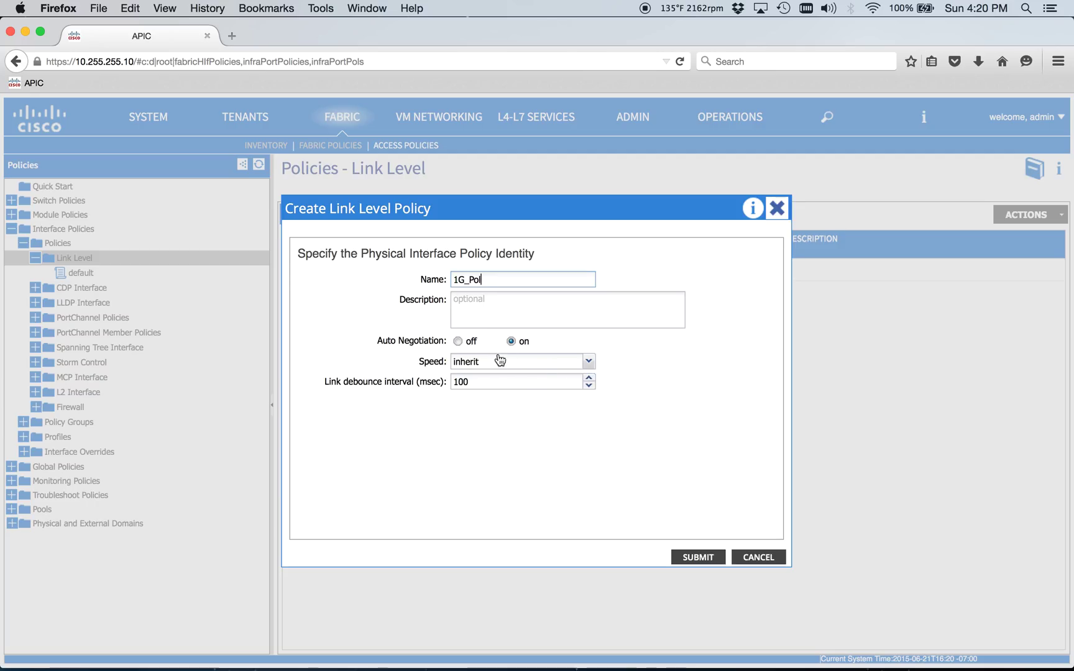
click(566, 365)
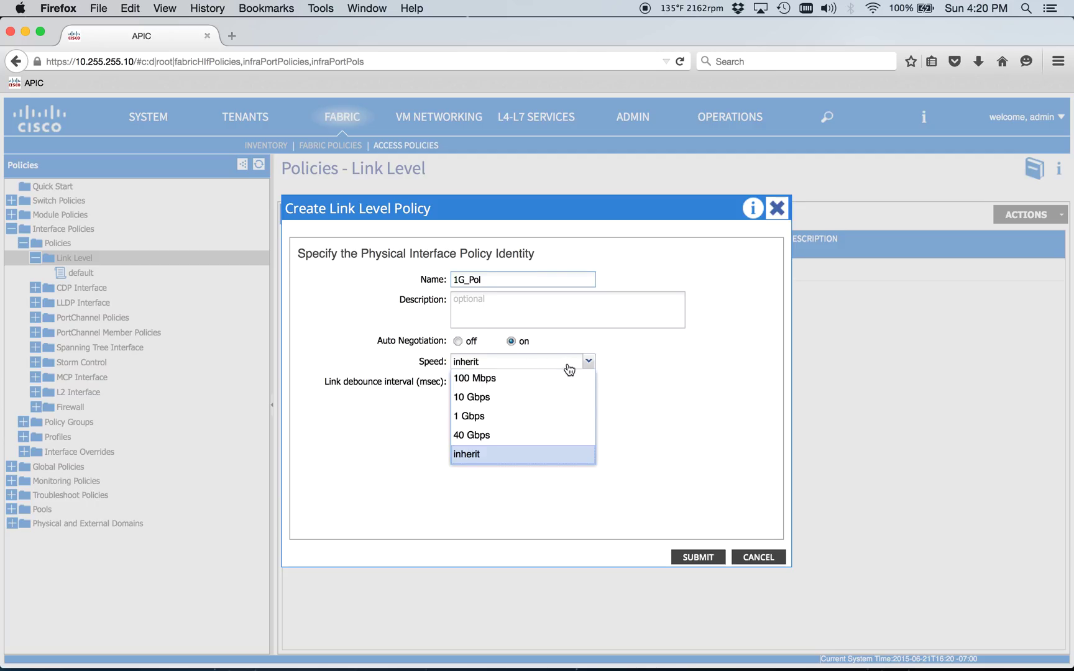
click(504, 418)
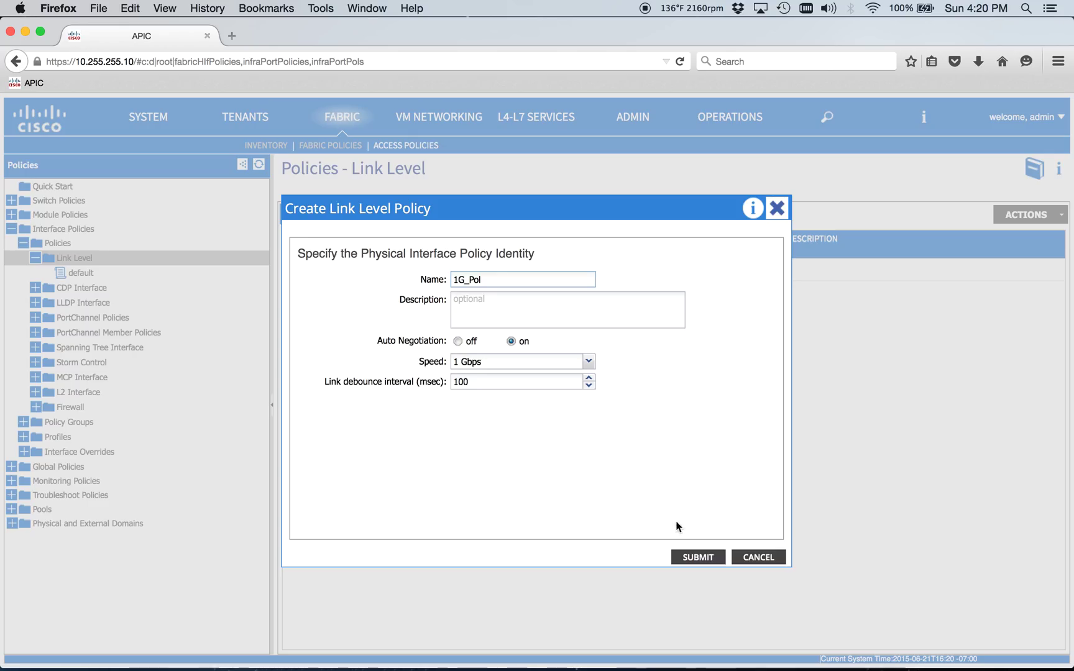
click(687, 556)
Create link level policy 10G_Pol with 10 Gbps speed
right_click(60, 266)
click(99, 273)
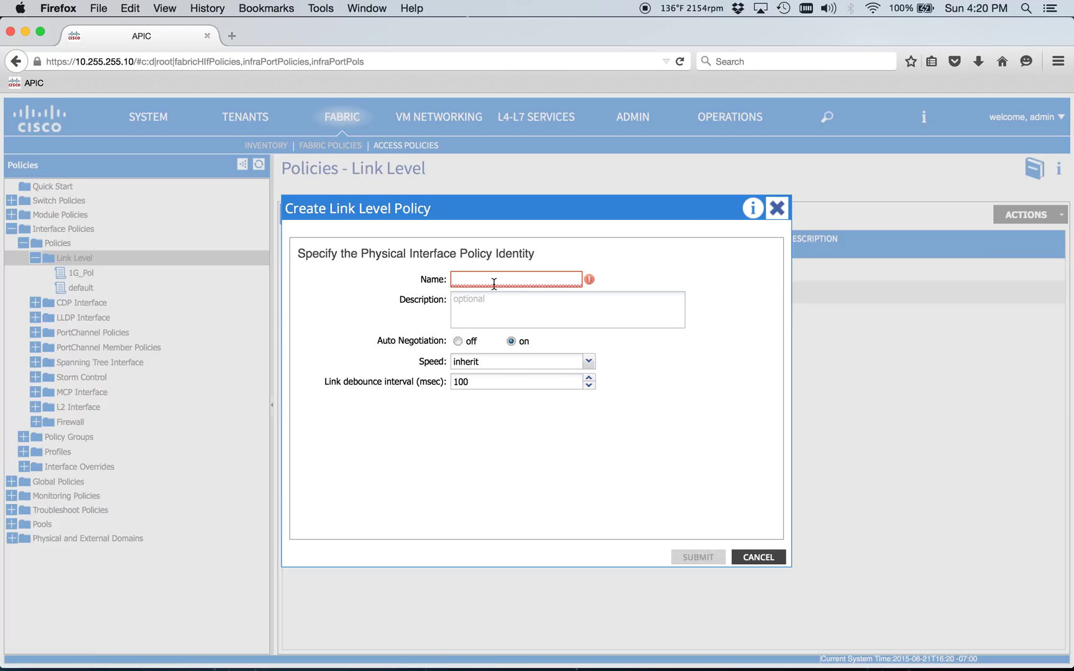
text(10G_Pol)
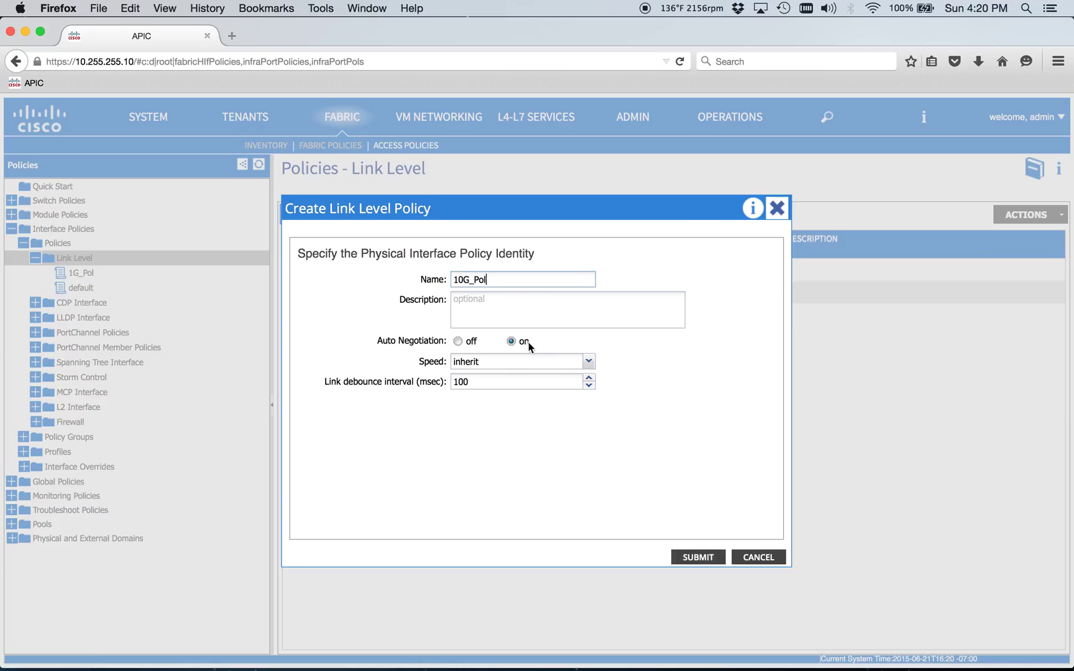
click(541, 361)
click(513, 396)
click(711, 557)
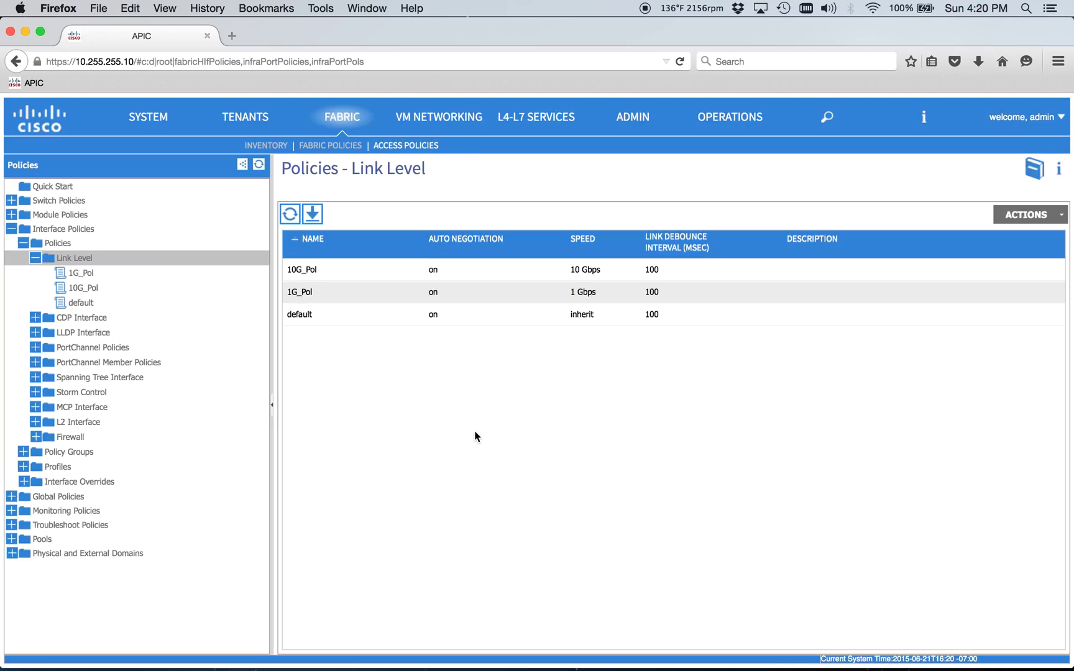
click(35, 257)
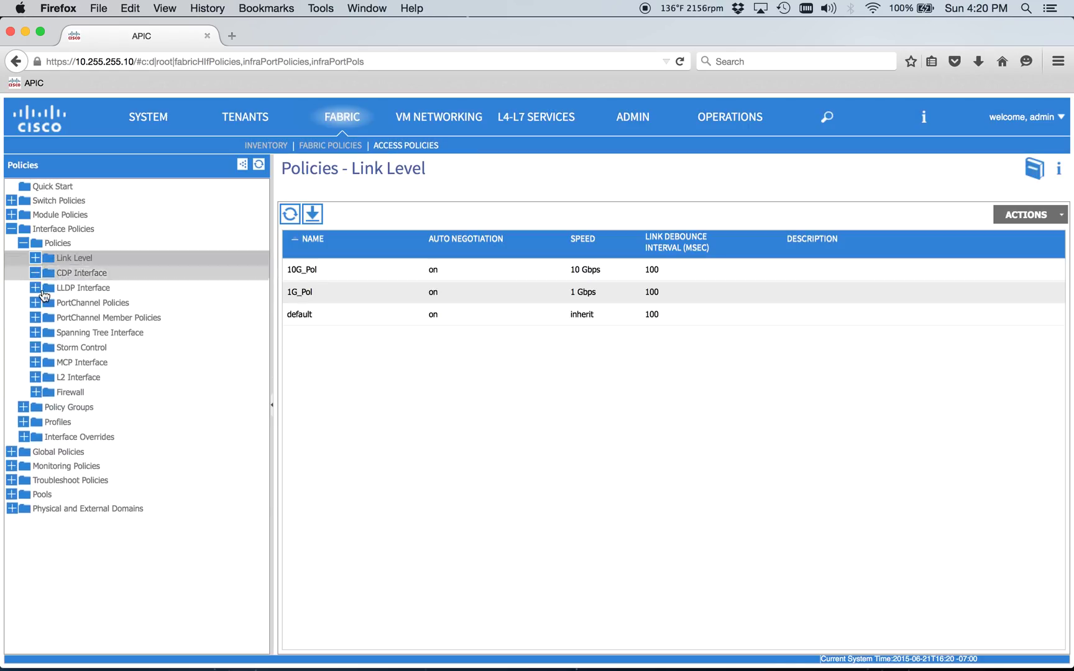
click(23, 406)
Create access port policy group INB_1G with link policy 1G_Pol and AEP INB_AEP
right_click(73, 409)
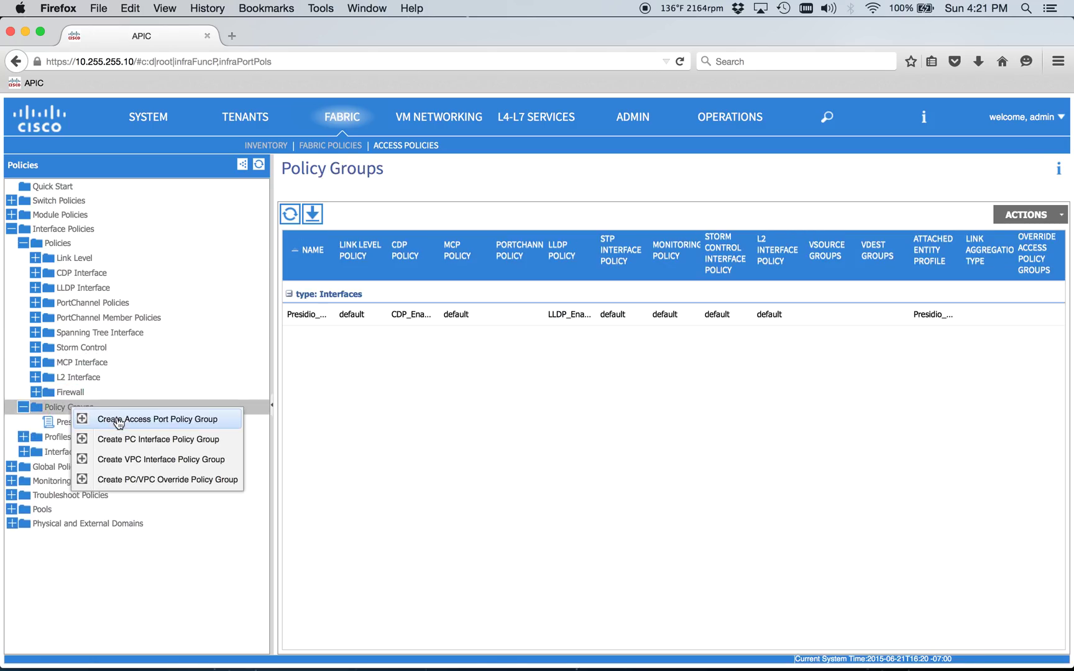
click(120, 423)
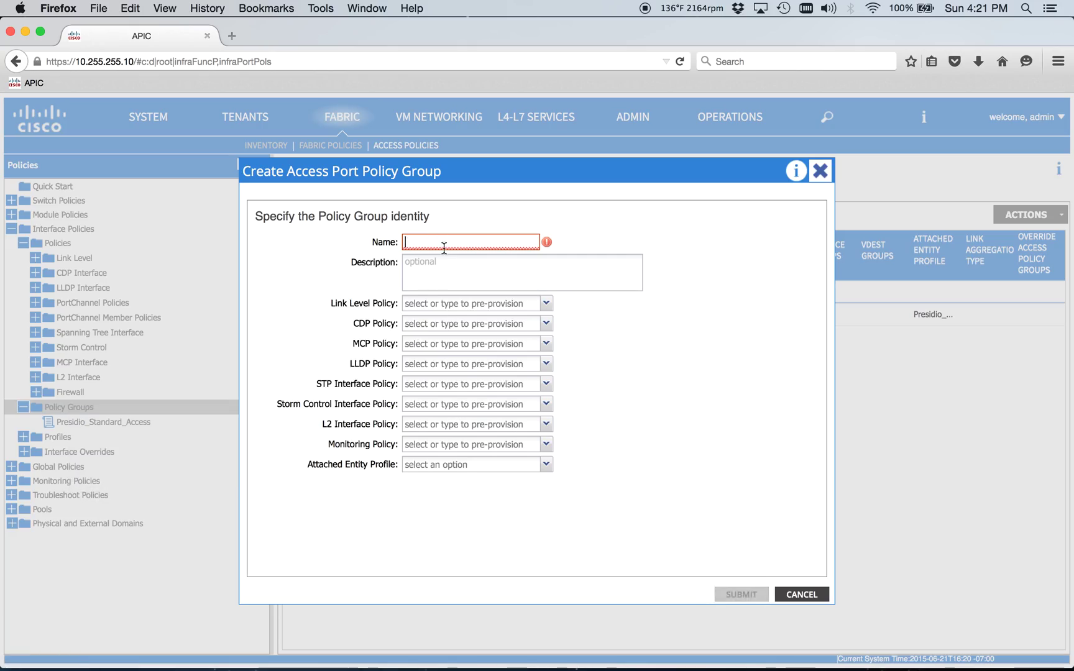
text(INB_1G)
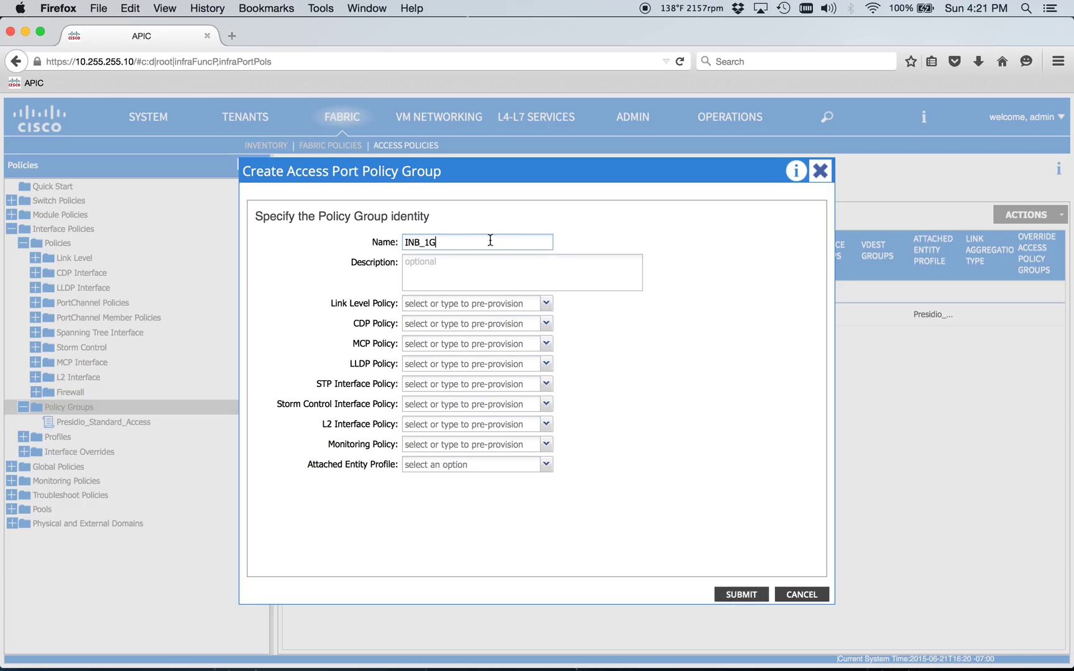
click(479, 303)
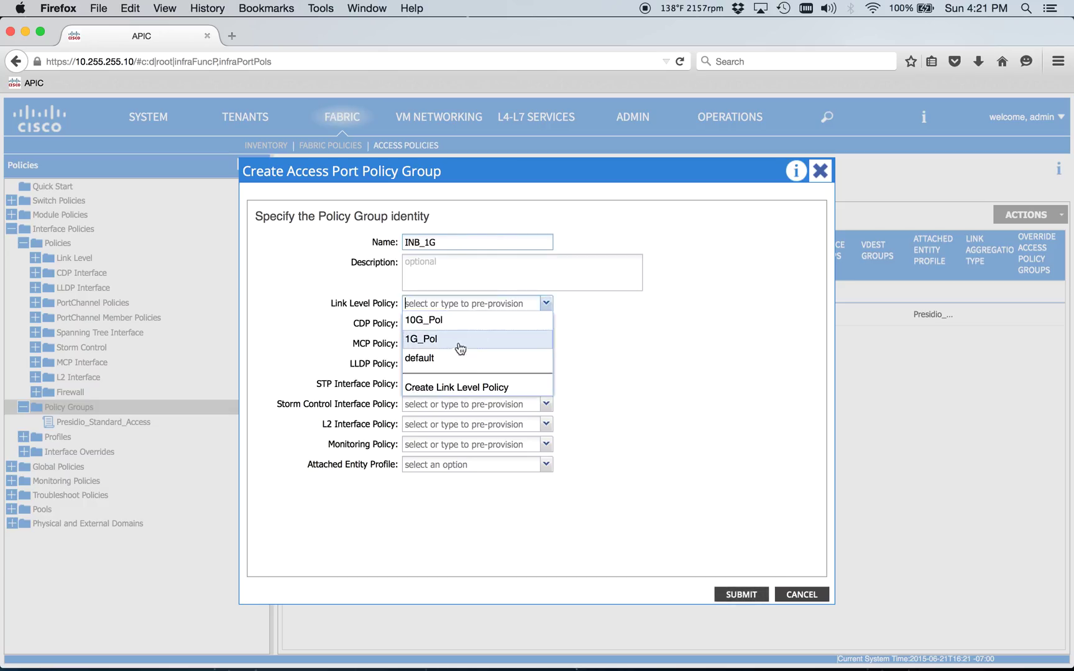
click(452, 344)
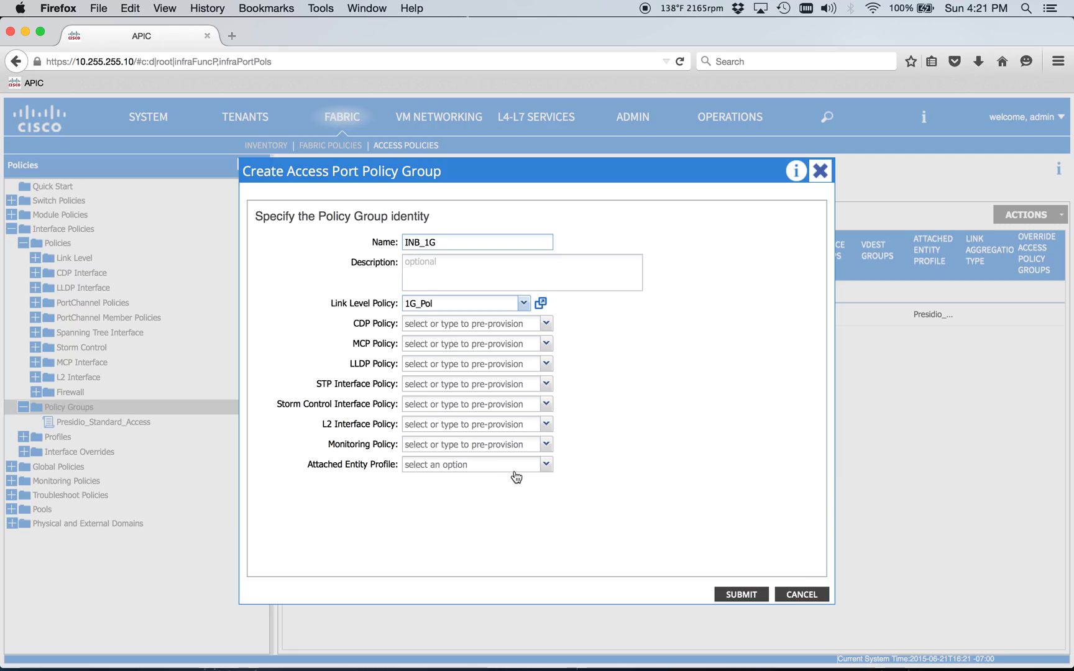
click(498, 466)
click(482, 477)
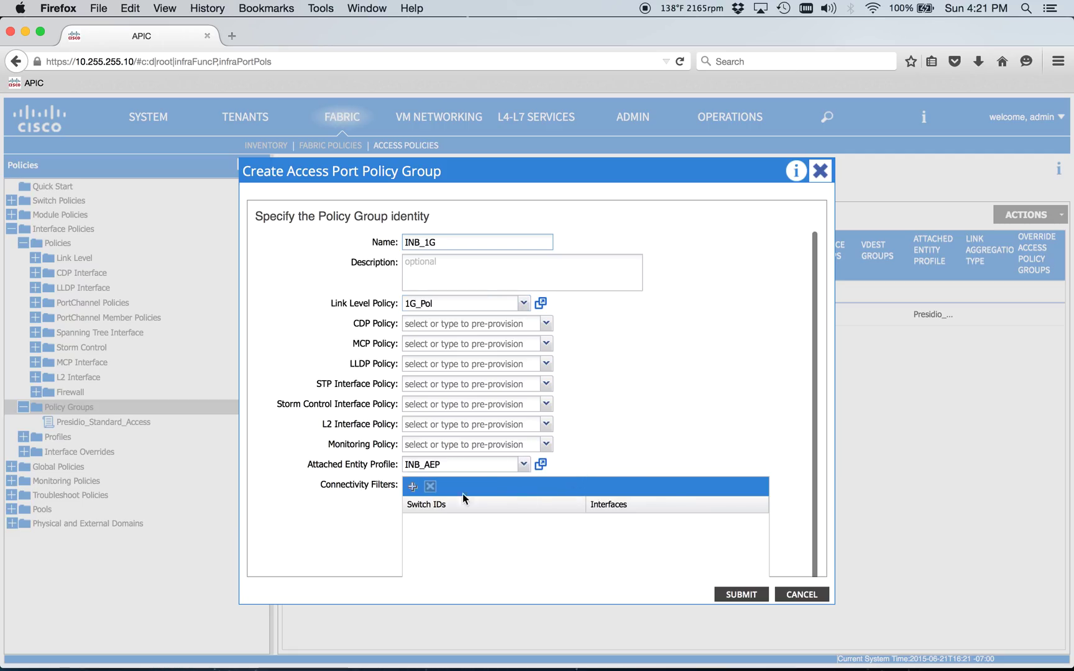
click(733, 594)
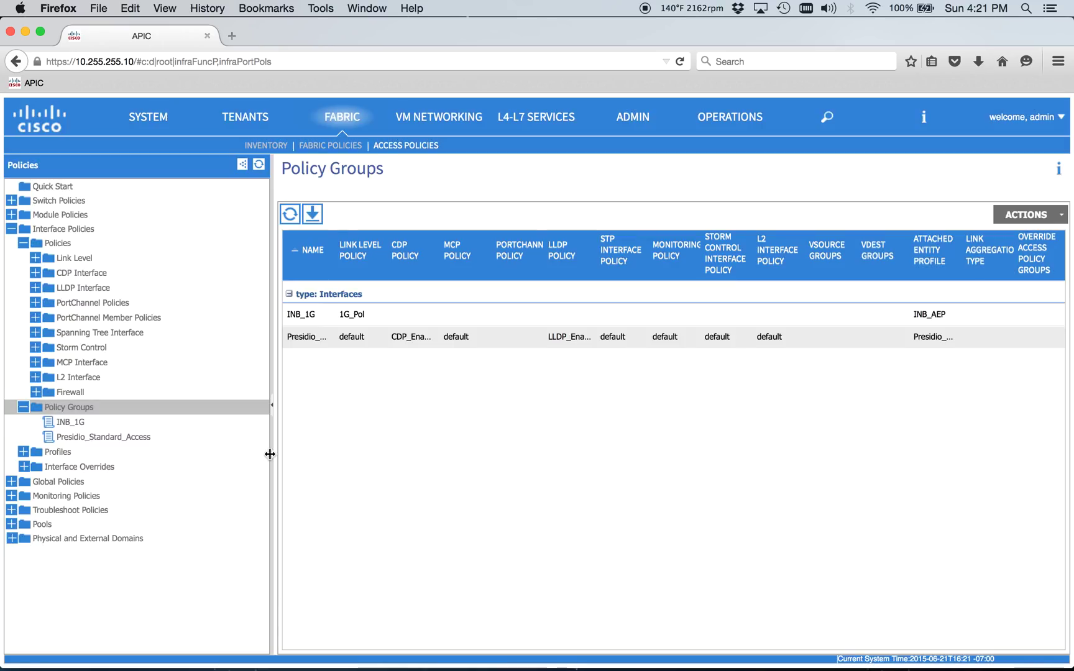
Create access port policy group INB_10G with link policy 10G_Pol and AEP INB_AEP
right_click(59, 407)
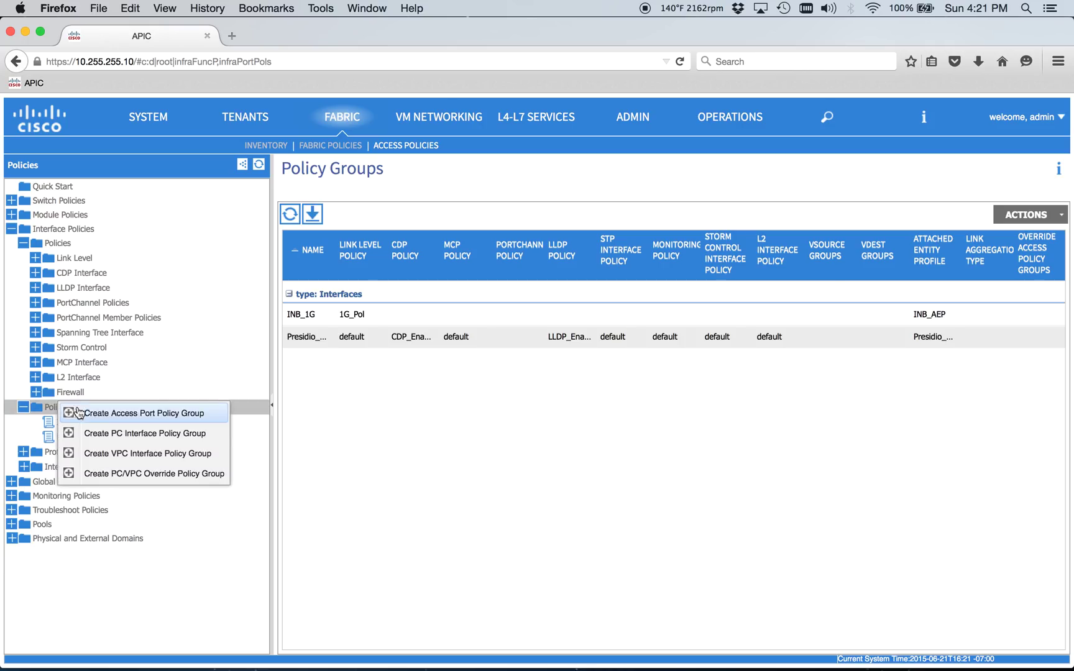
click(86, 414)
text(I)
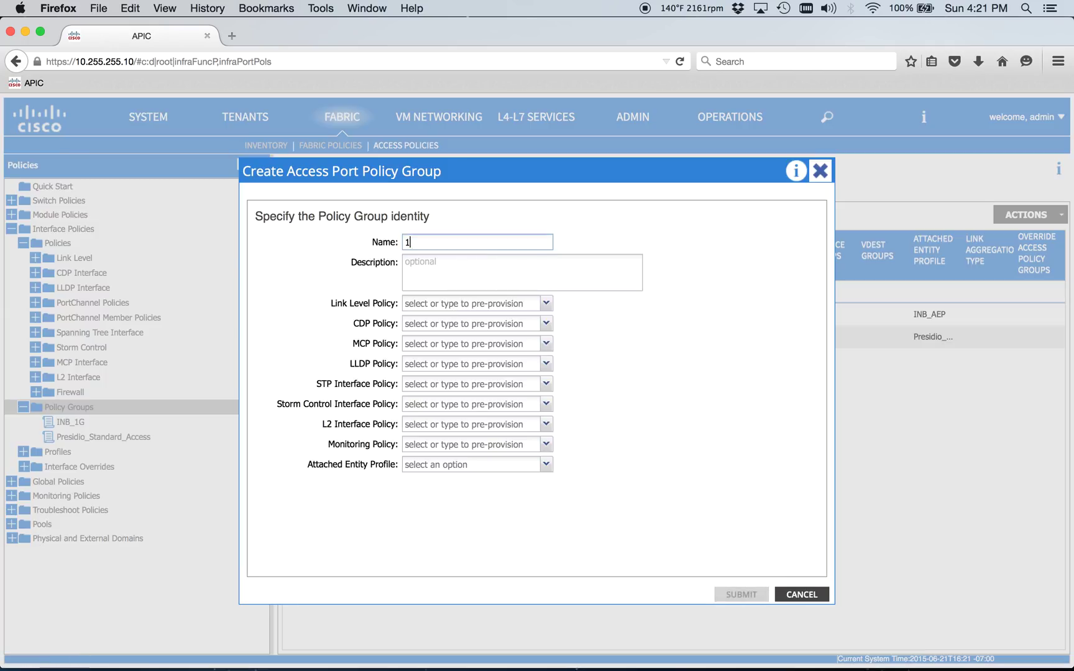
key(BackSpace)
text(INB_10G)
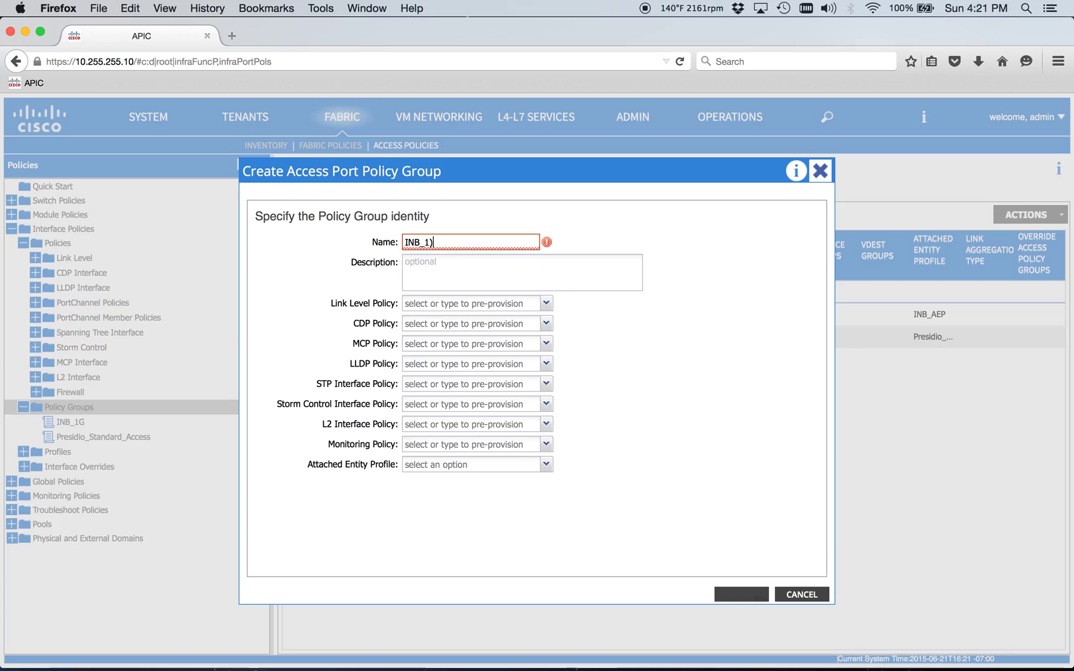
click(509, 305)
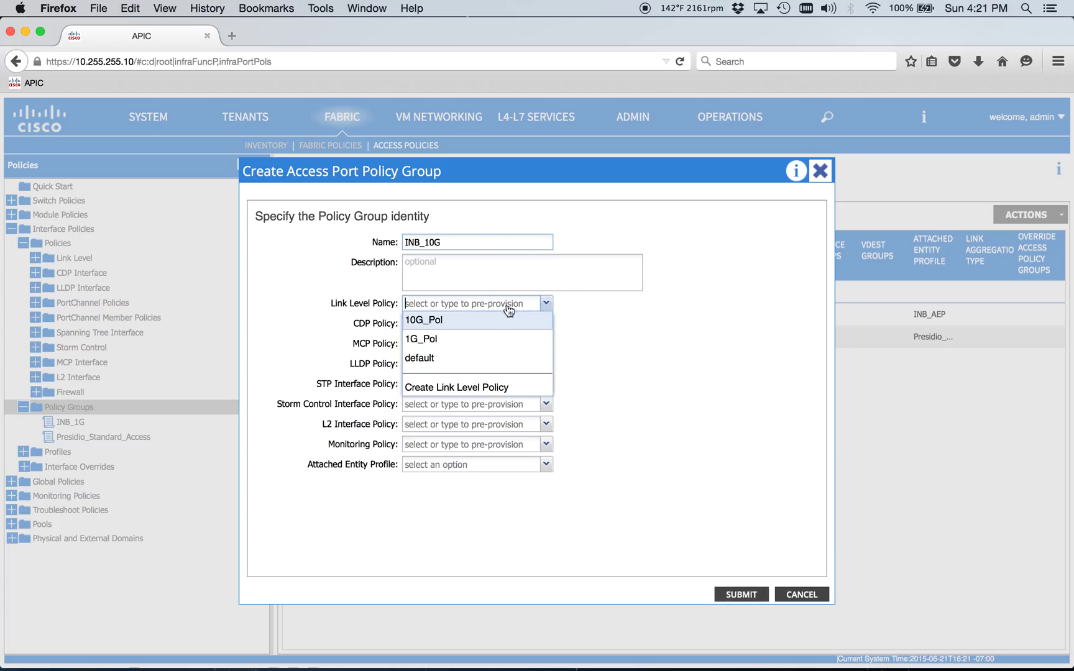
click(456, 322)
click(444, 465)
click(446, 480)
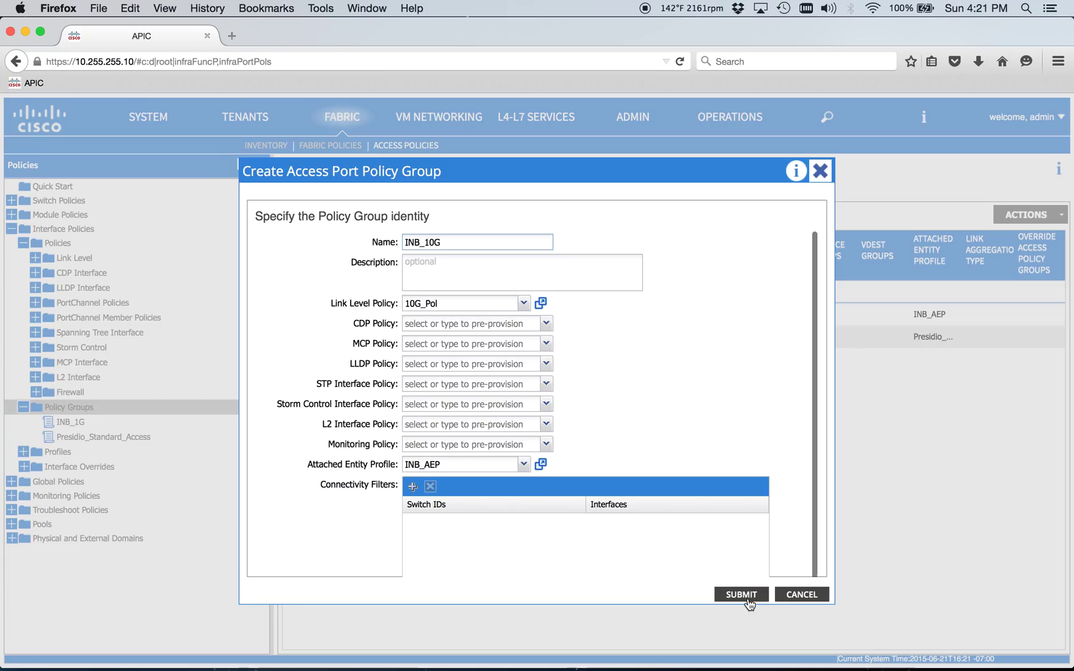
click(746, 596)
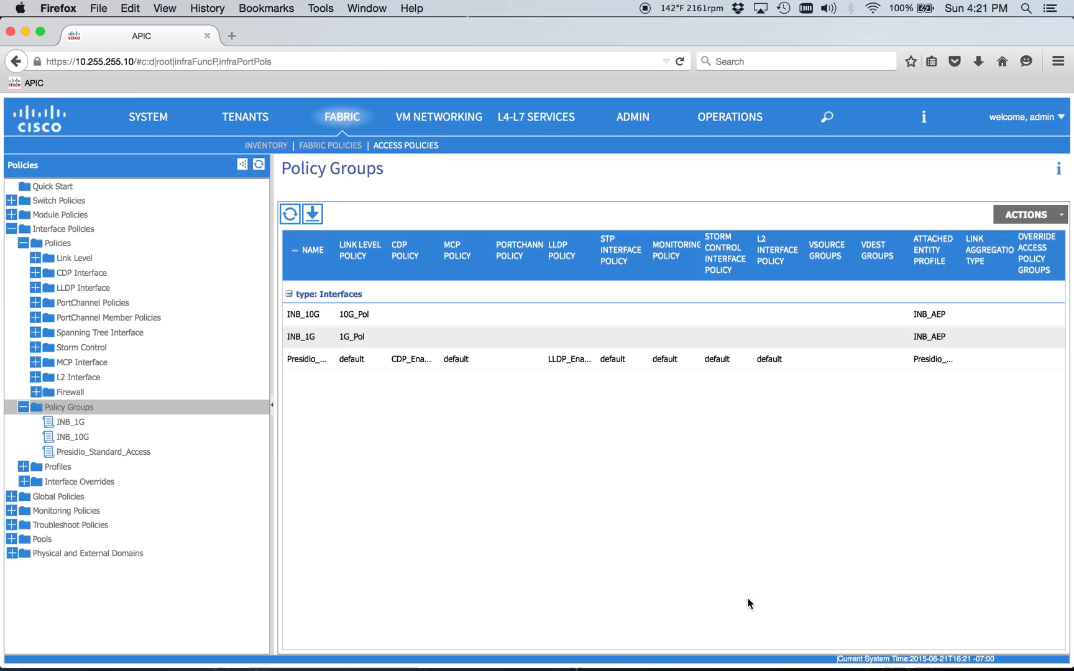
Start a new interface profile named INB_APIC
click(23, 466)
click(46, 471)
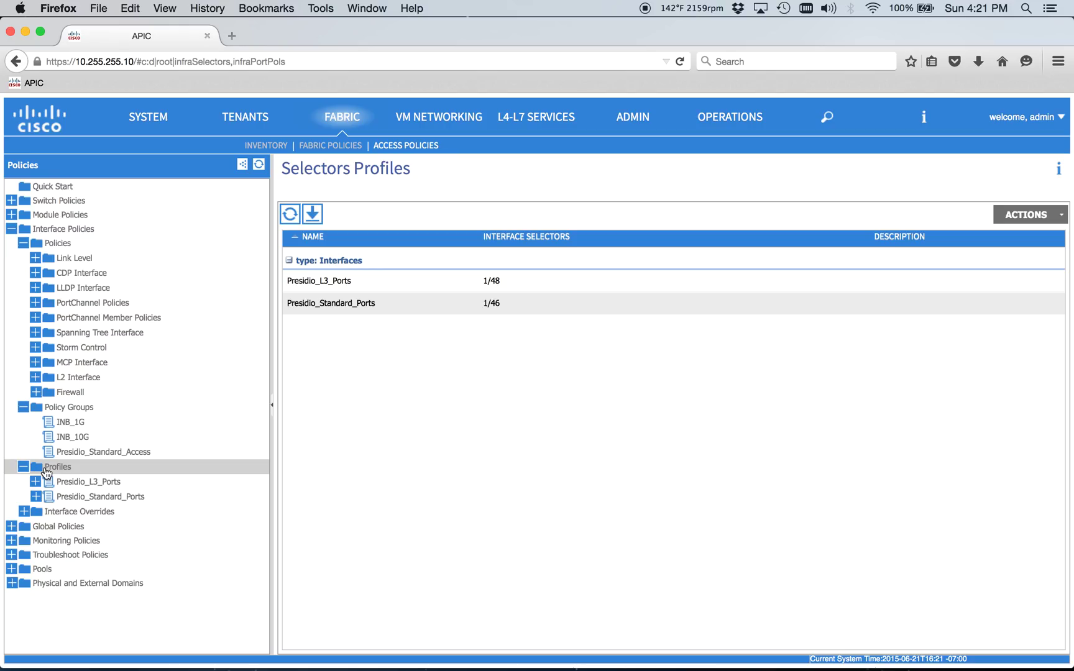
right_click(46, 471)
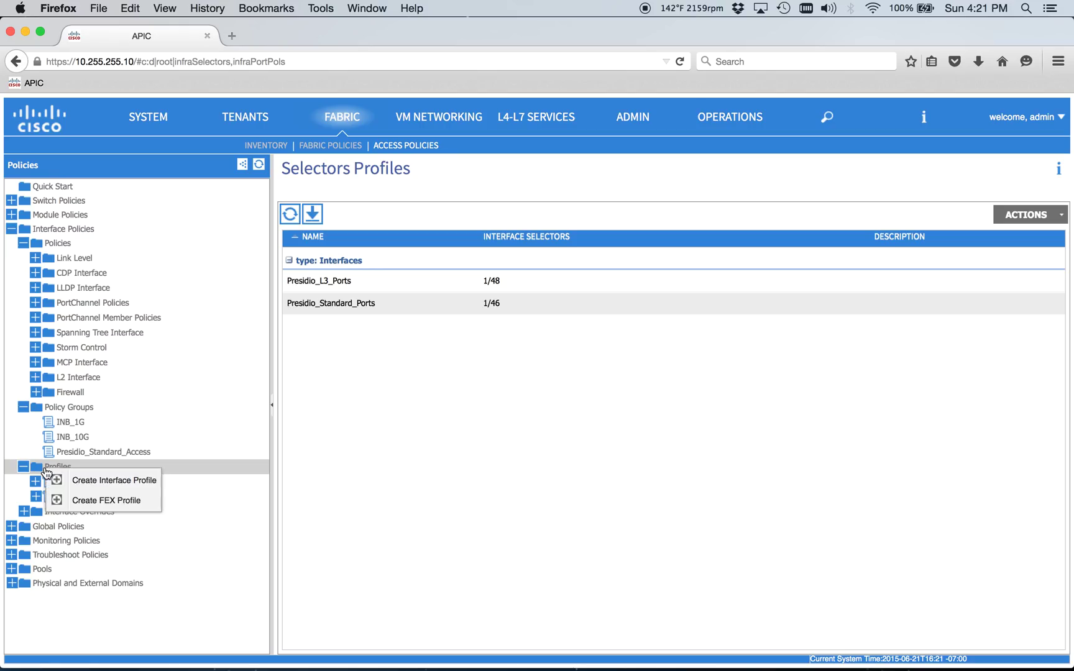
click(90, 484)
text(INB_APIC)
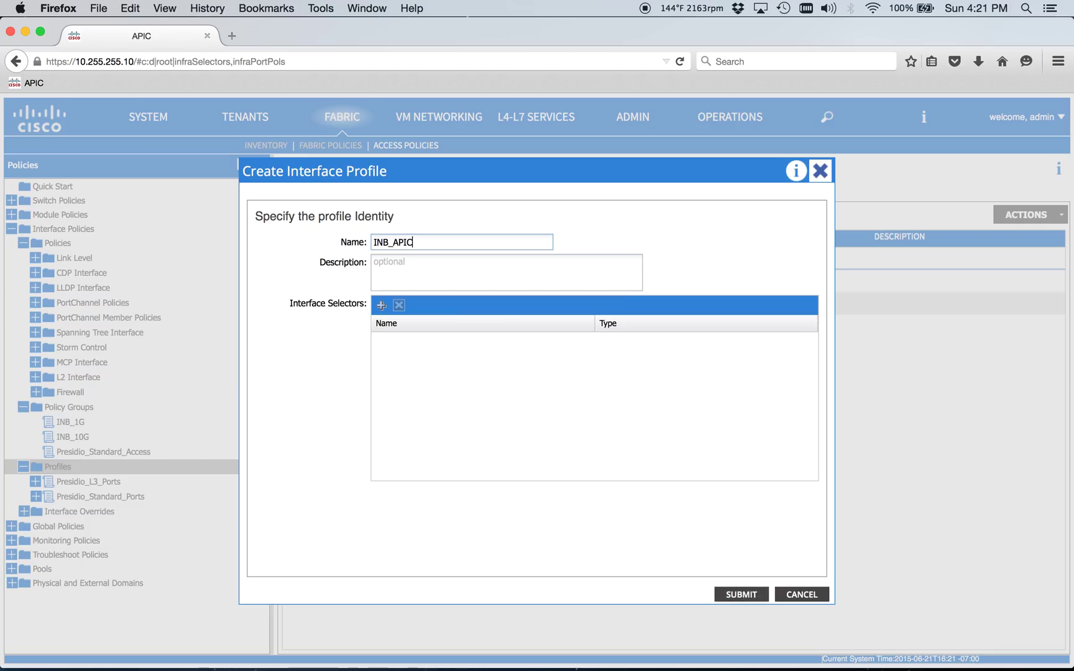
Add selector INB_APIC_IntSel mapping port 1/1 to INB_10G and submit the profile
click(381, 306)
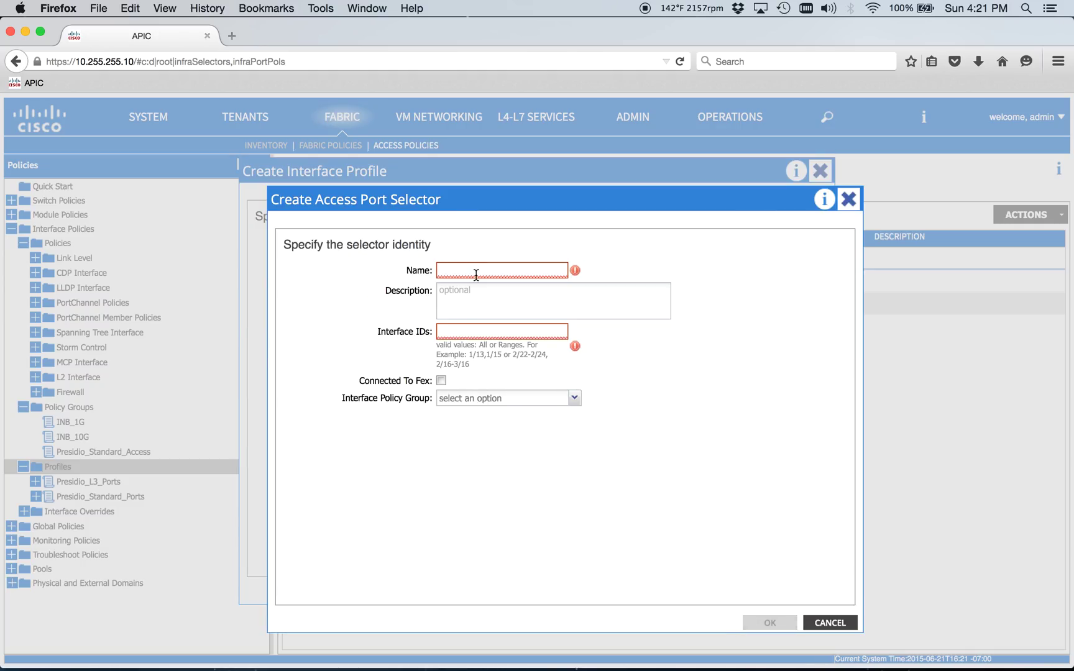
text(INB_APIC)
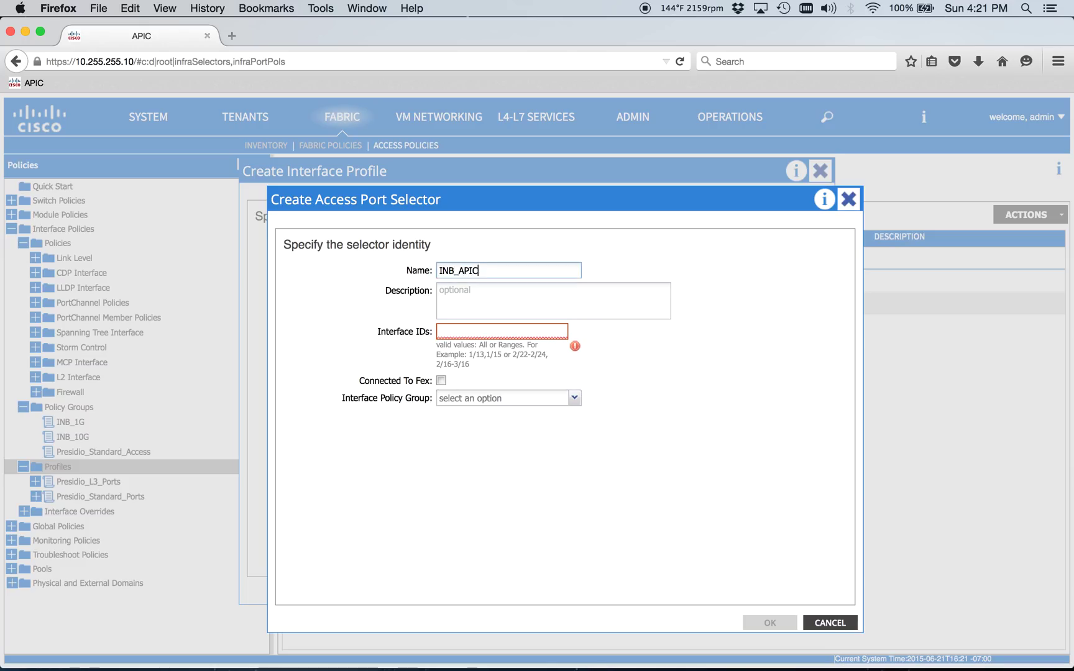
text(_IntSel)
click(477, 331)
text(1/1)
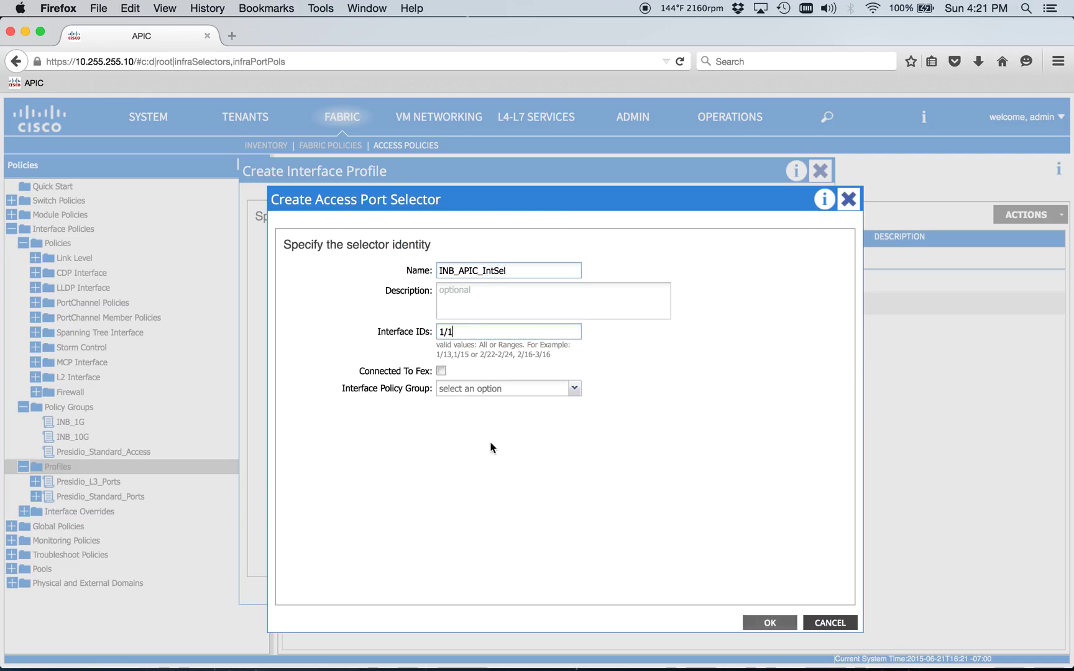
click(570, 390)
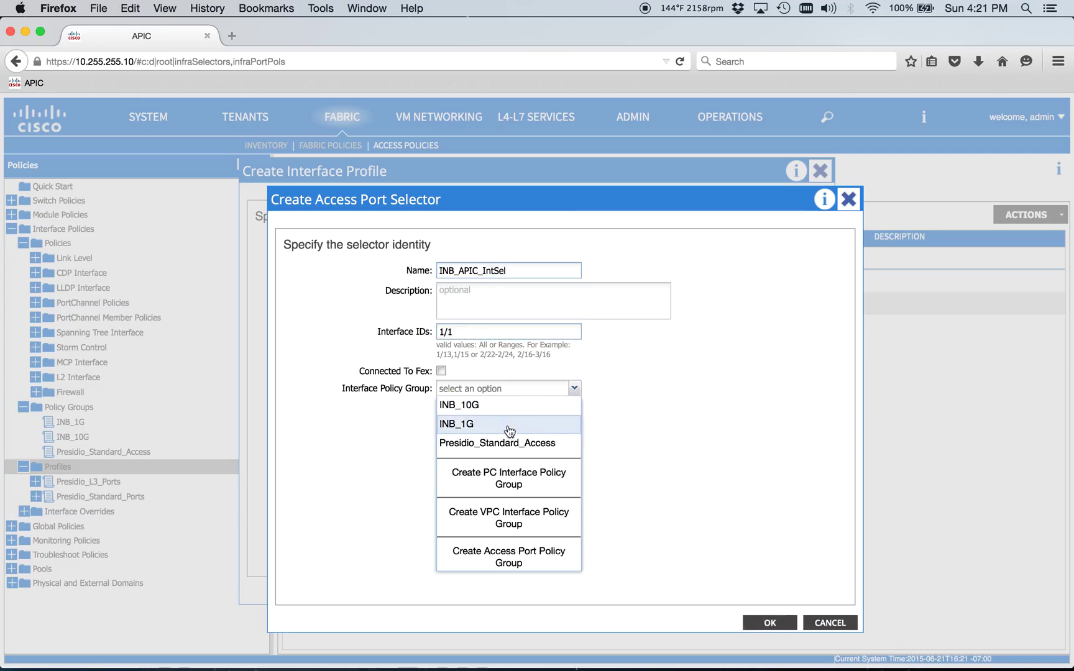
click(512, 415)
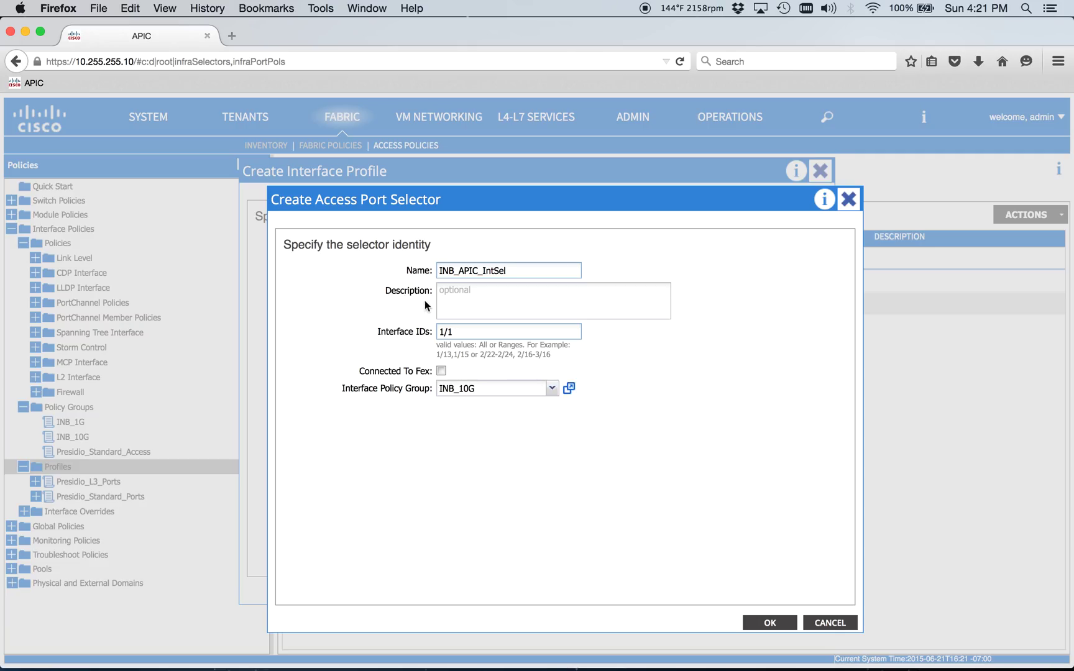
click(756, 618)
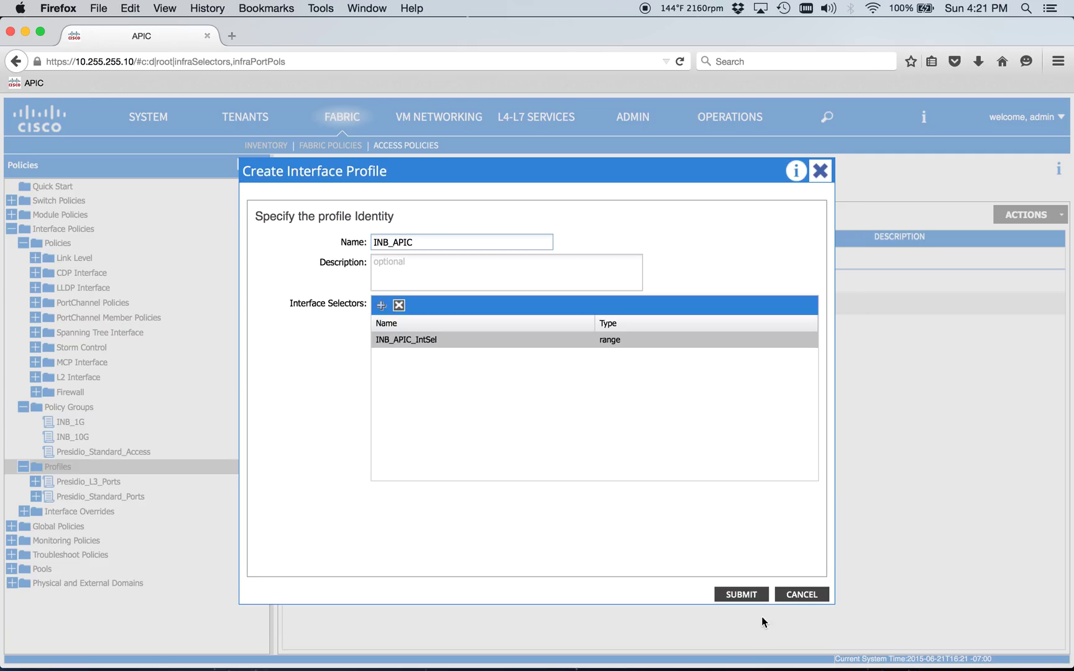
click(731, 594)
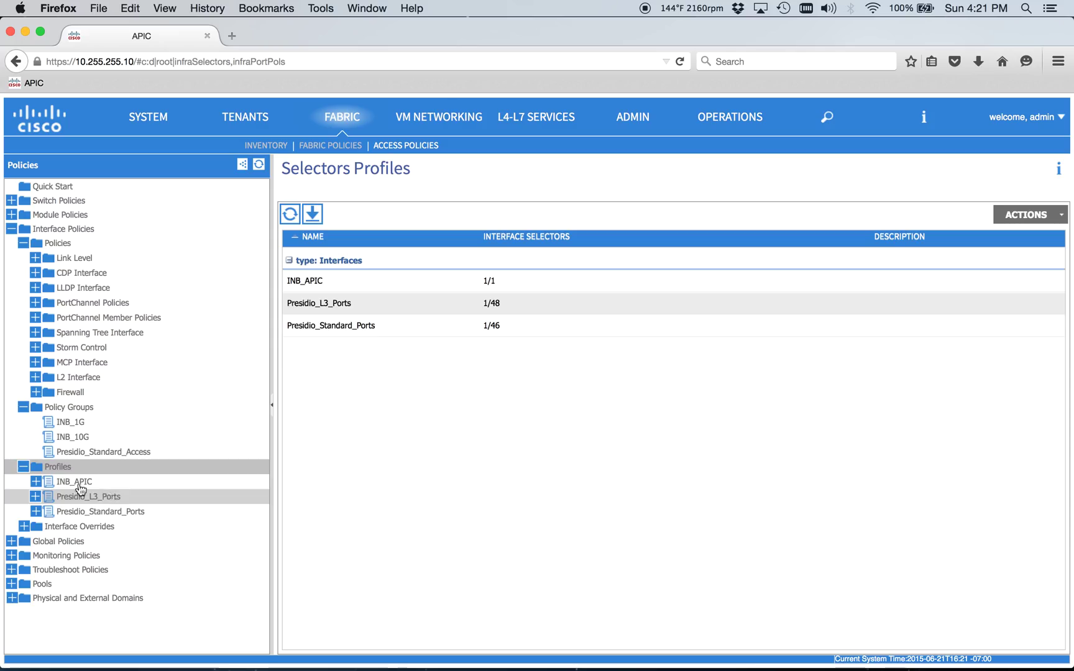
click(57, 471)
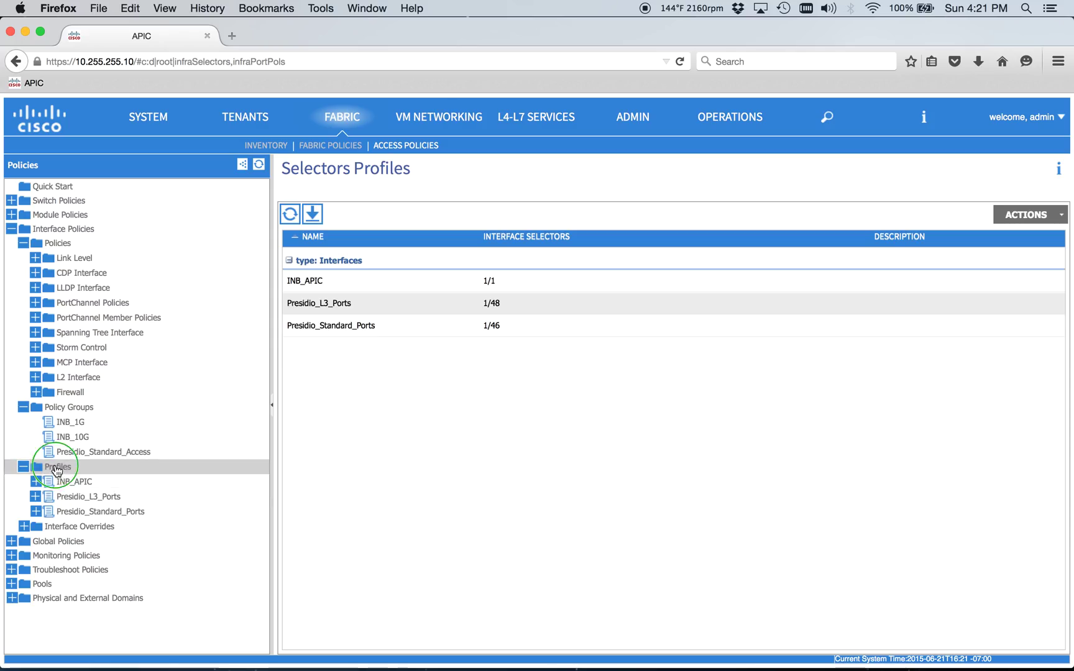
right_click(57, 470)
Start interface profile INB_L3_Out with a selector named INB_L3_Out_IntSel
click(127, 477)
text(INB_L3_)
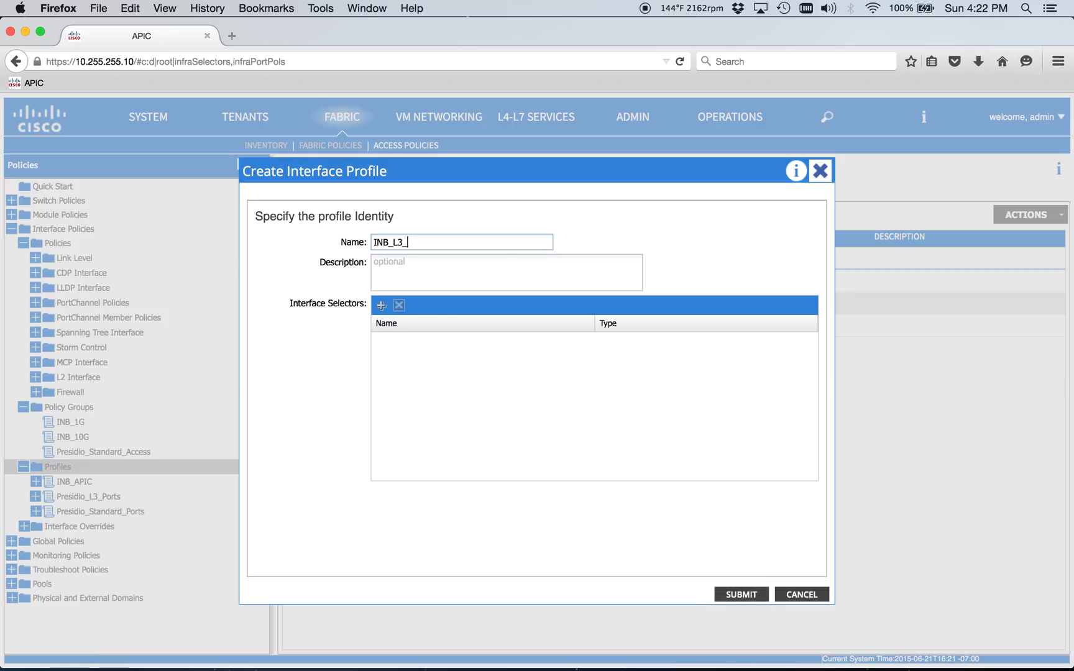
text(Out)
click(381, 306)
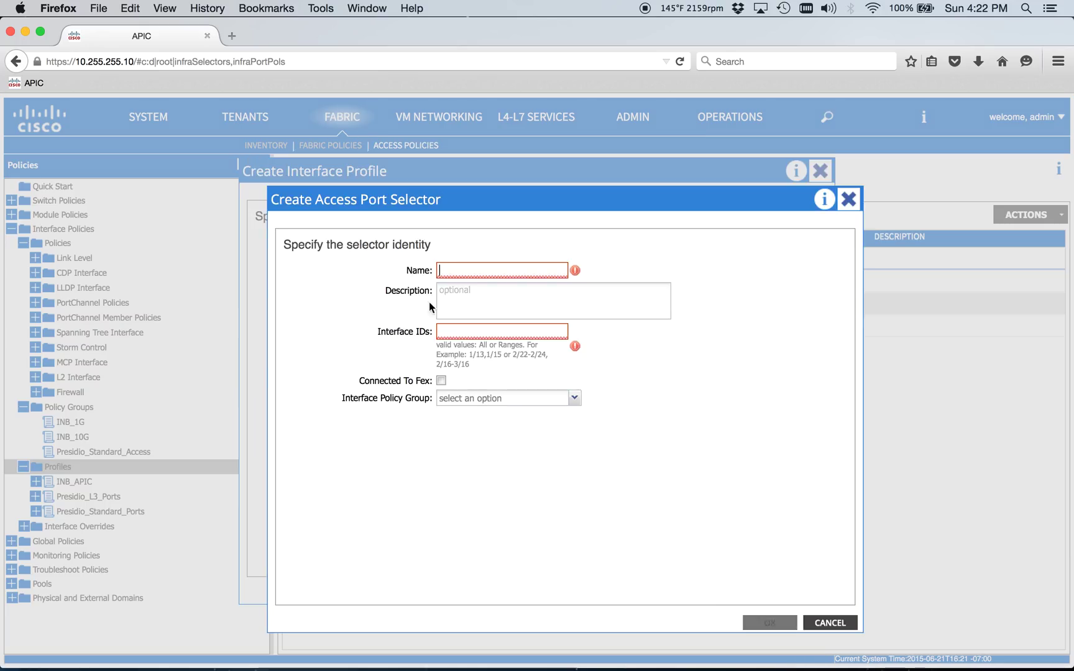
text(IN)
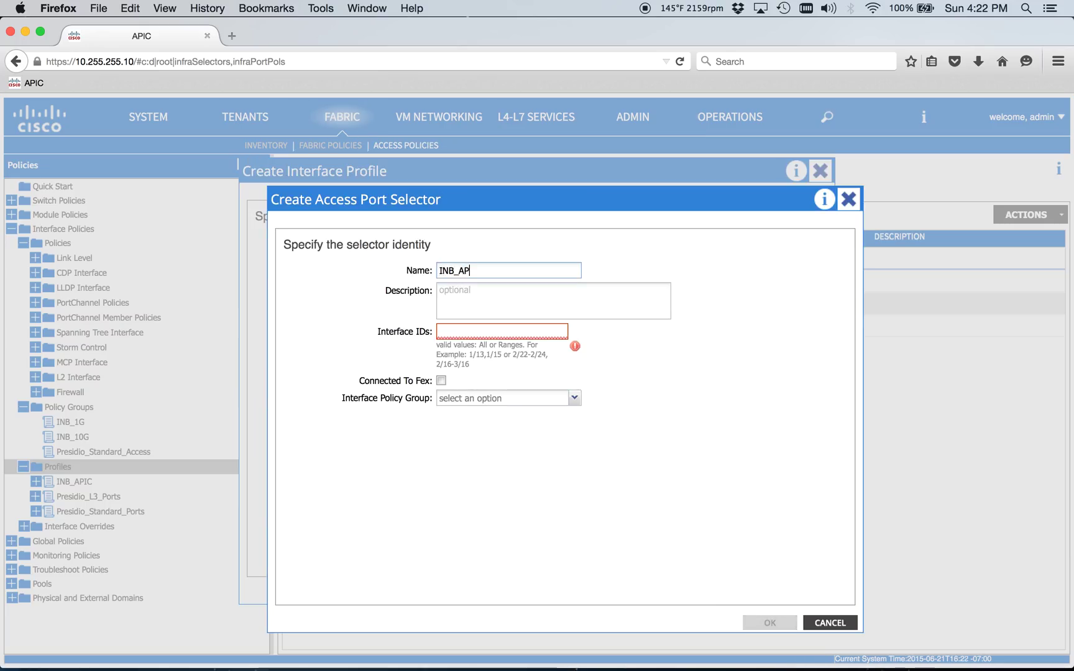
text(B_L3_Out+)
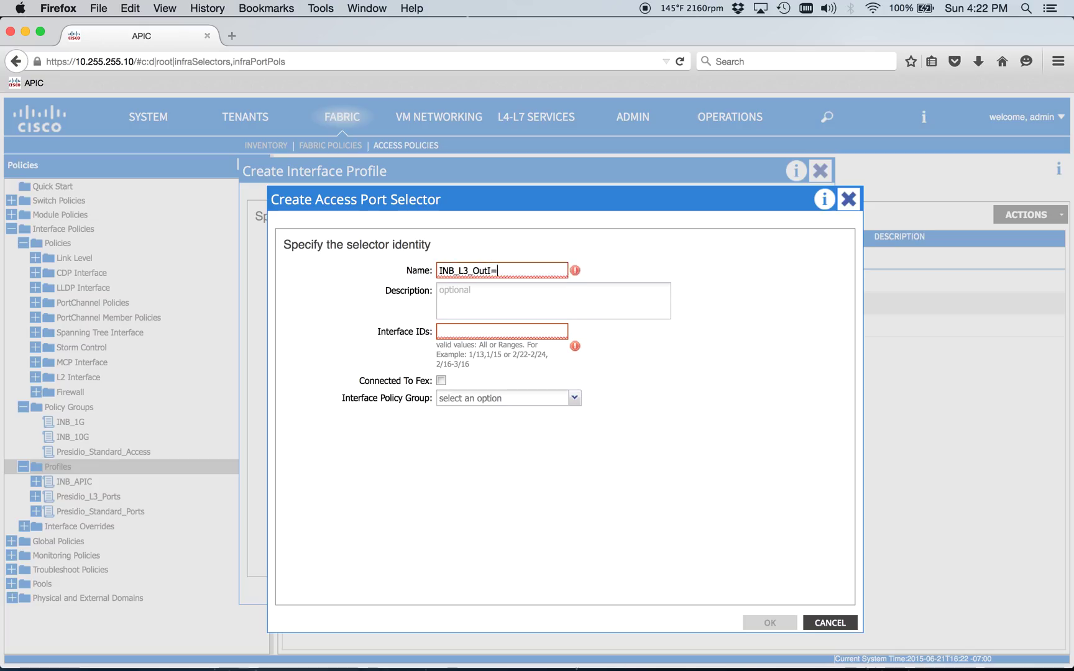
key(BackSpace)
text(+)
key(BackSpace)
text(_Int)
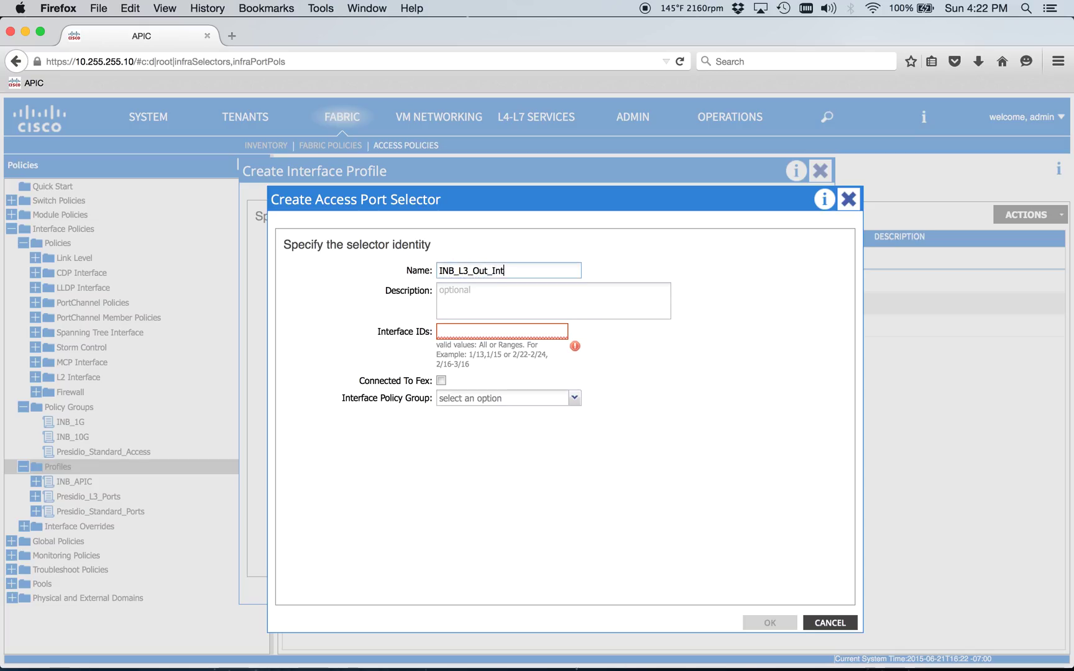
text(Sel)
key(Tab)
key(Tab)
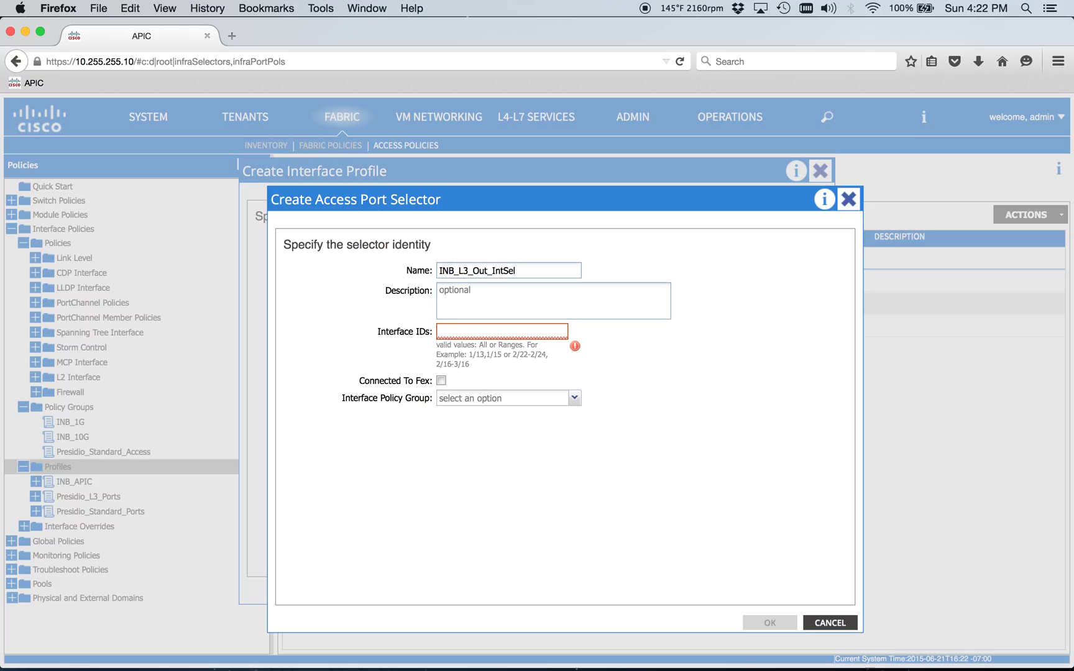
Map port 1/48 to policy group INB_1G, submit, and collapse the interface folders
text(1/48)
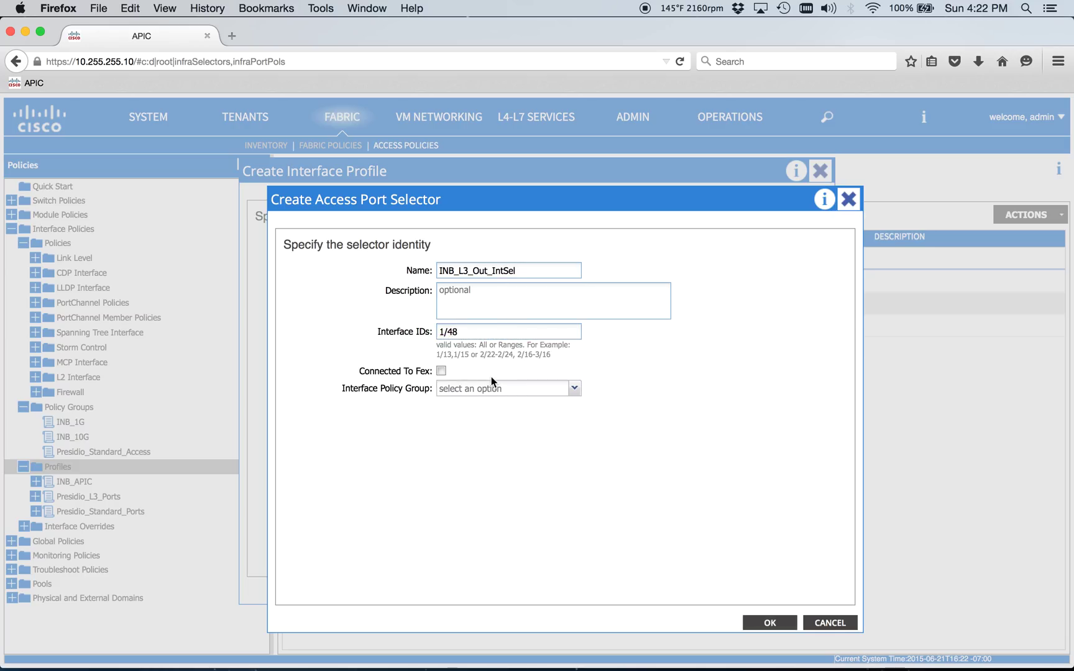
click(483, 389)
click(467, 423)
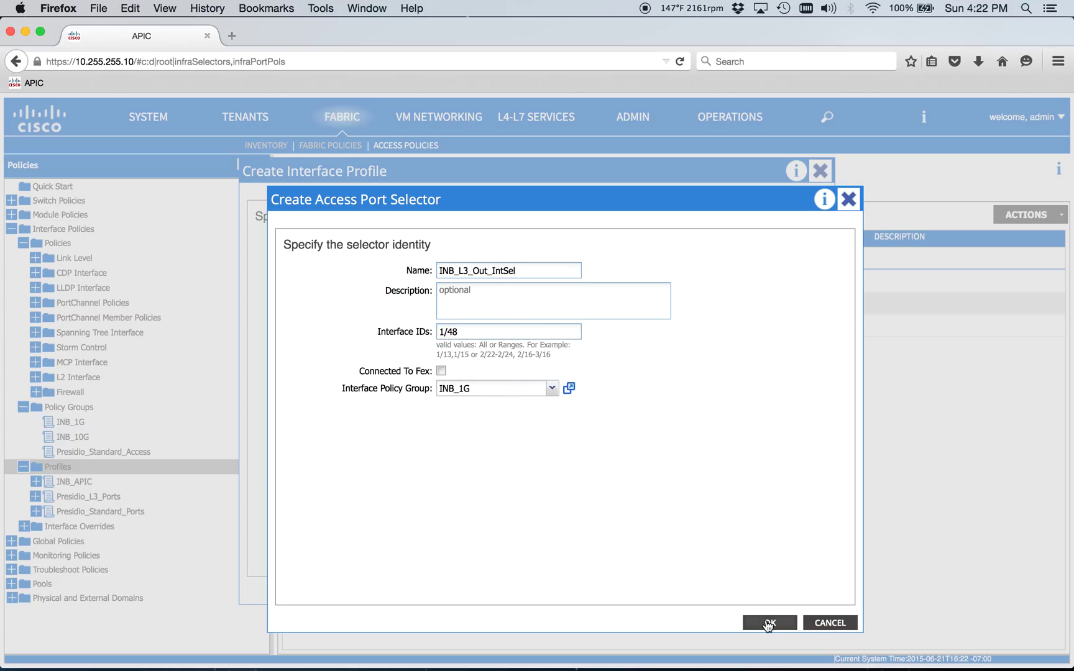
click(764, 622)
click(756, 585)
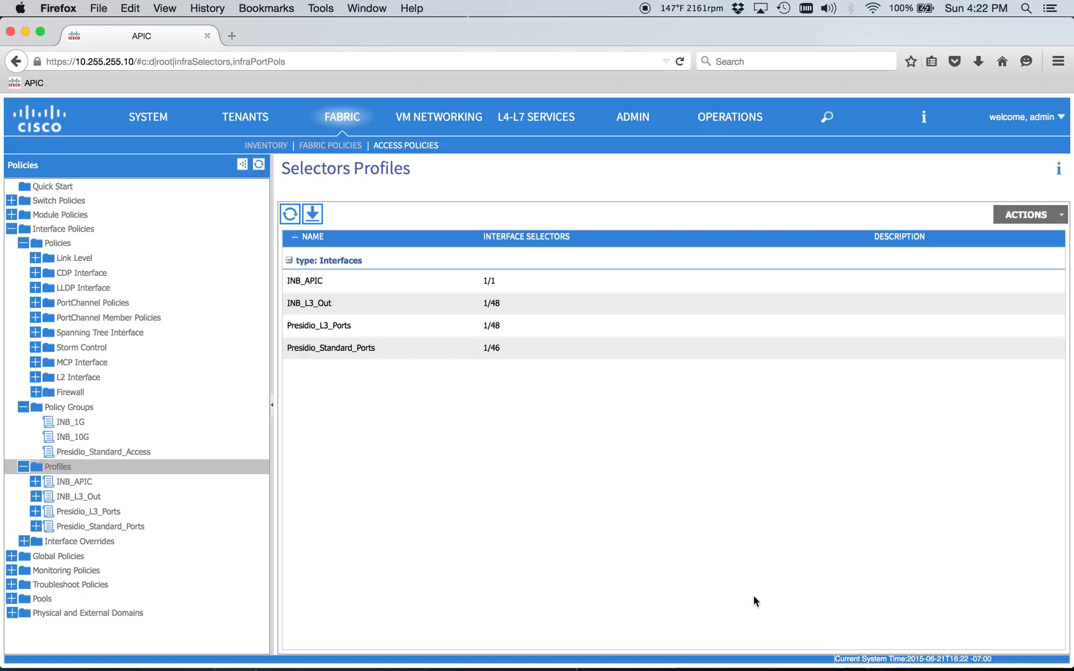
click(23, 407)
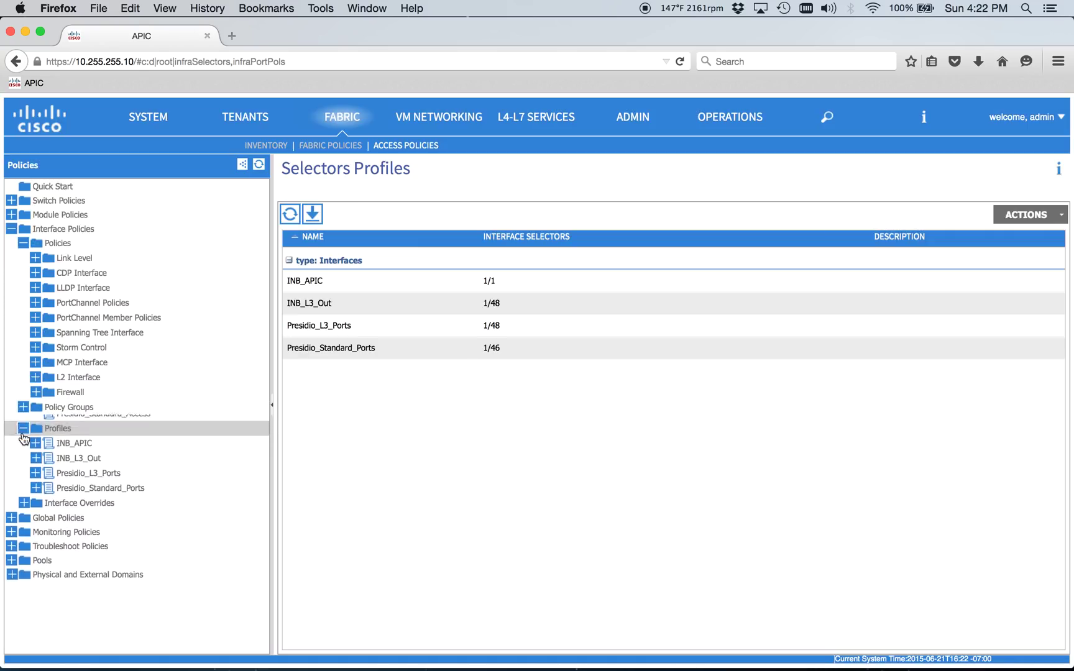
click(23, 422)
Start a new switch profile named INB_APIC under Switch Policies > Profiles
click(23, 243)
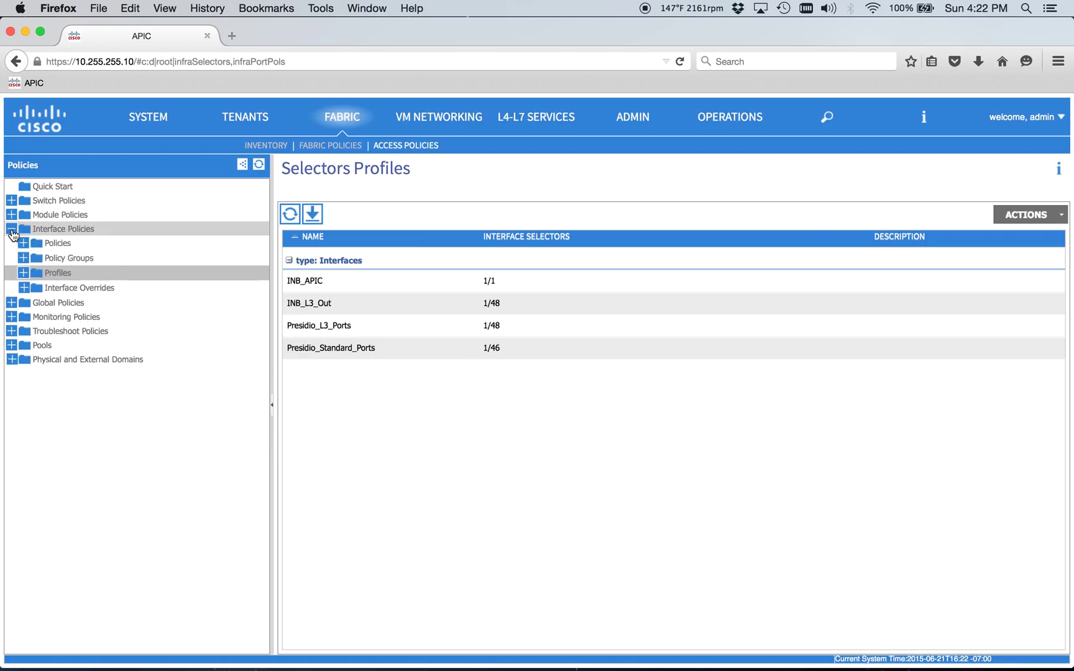
click(11, 229)
click(12, 201)
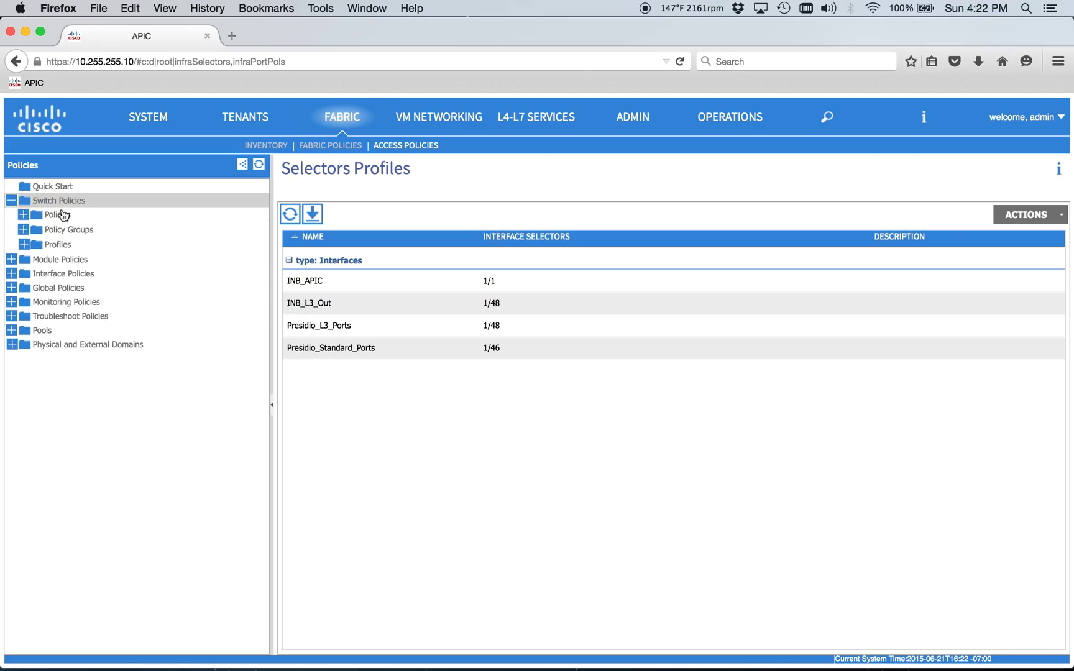
click(23, 215)
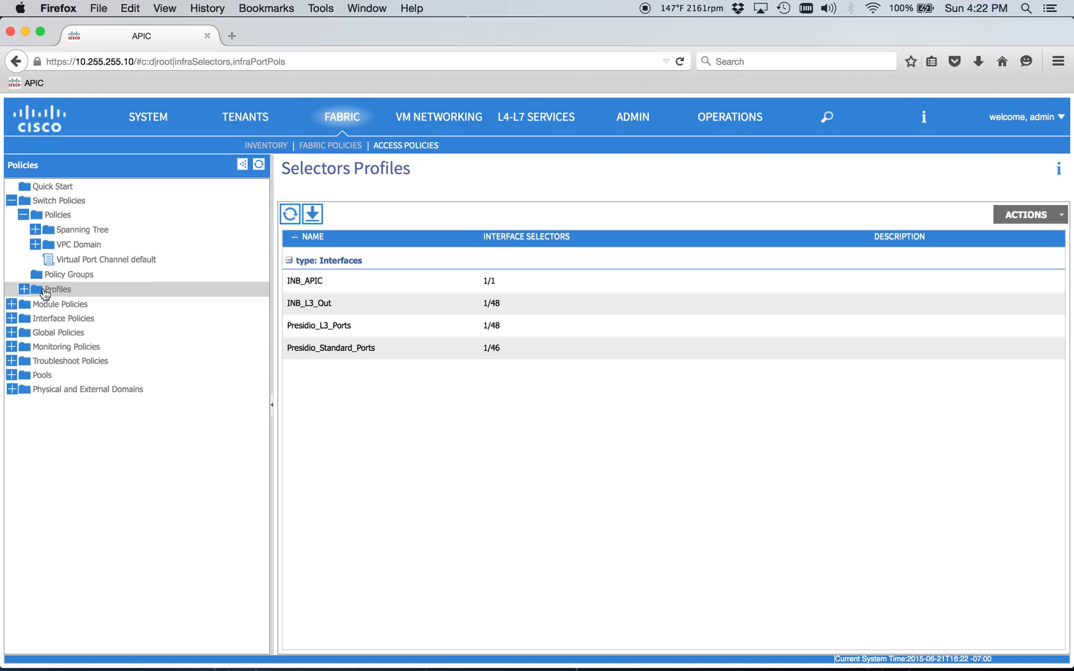
click(23, 289)
click(58, 290)
right_click(59, 291)
click(104, 302)
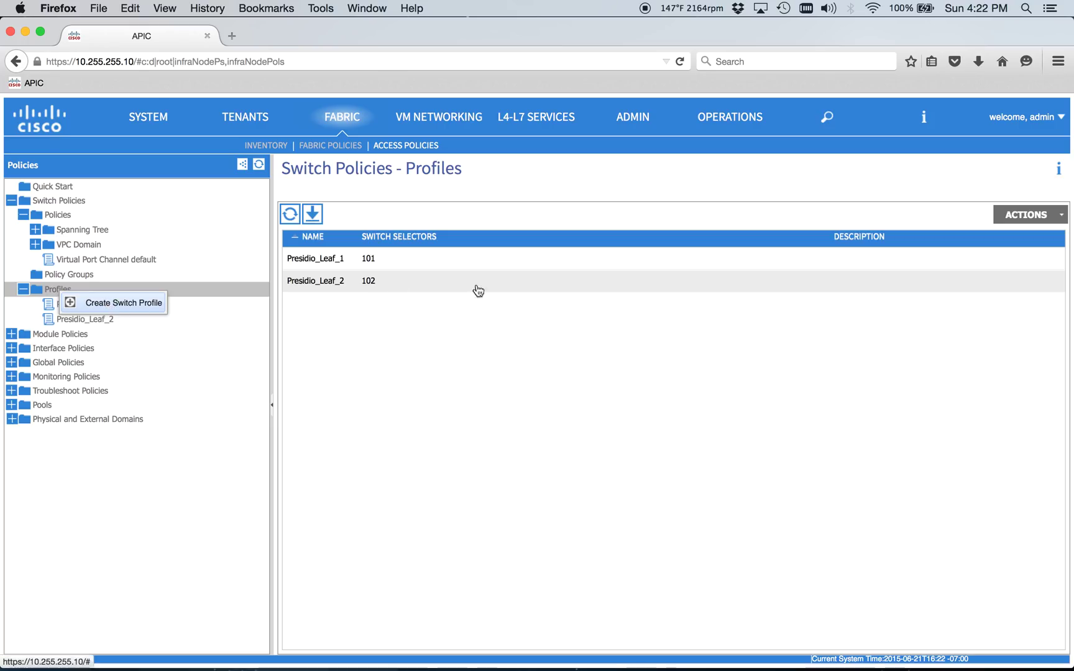
text(INB_APIC)
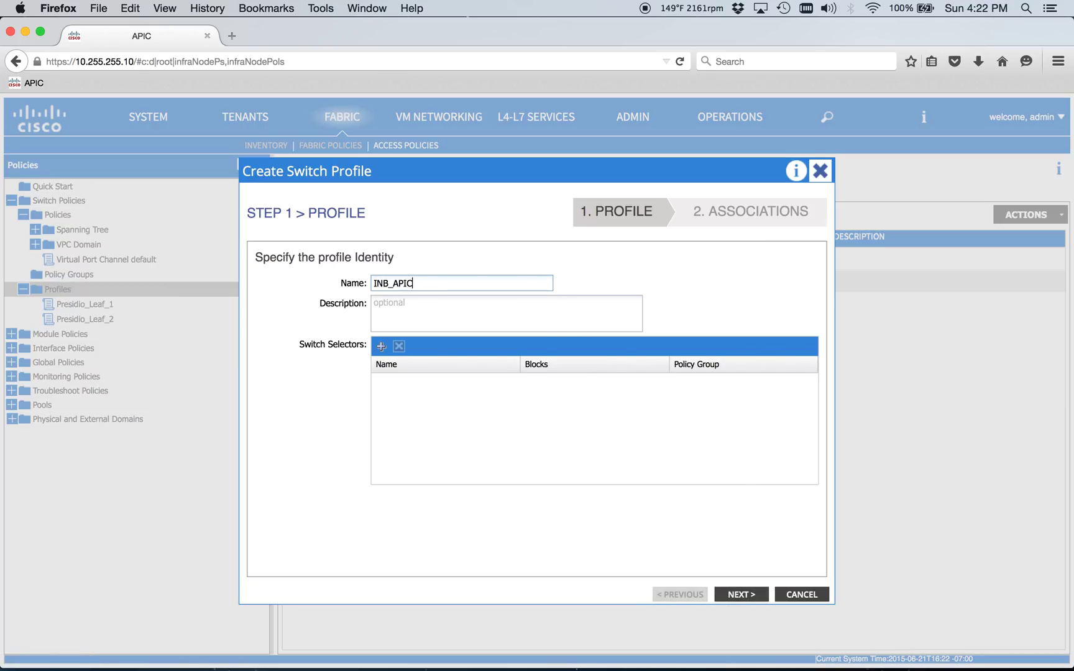
Add switch selector All_Leafs covering leaf switches 101 and 102
click(381, 346)
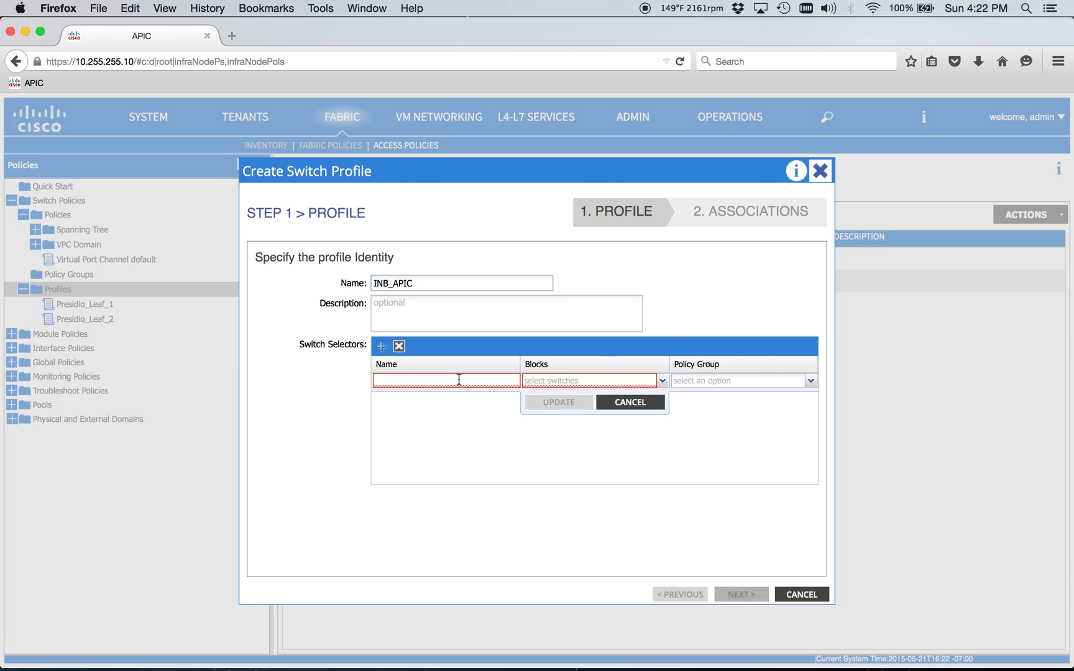
click(502, 381)
text(All Leafs)
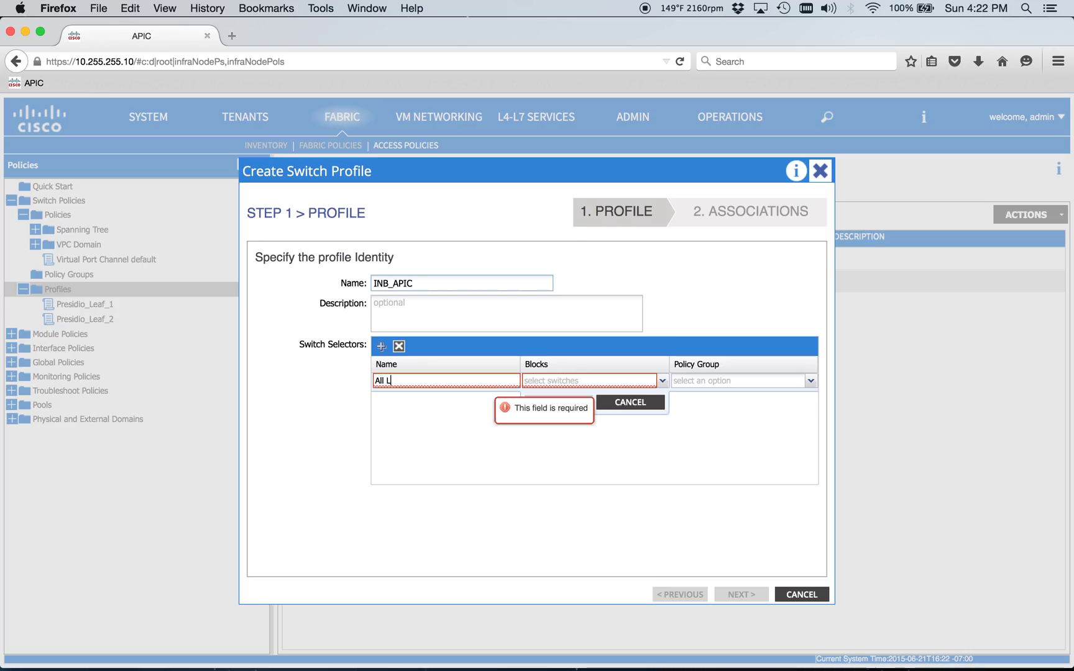
key(Tab)
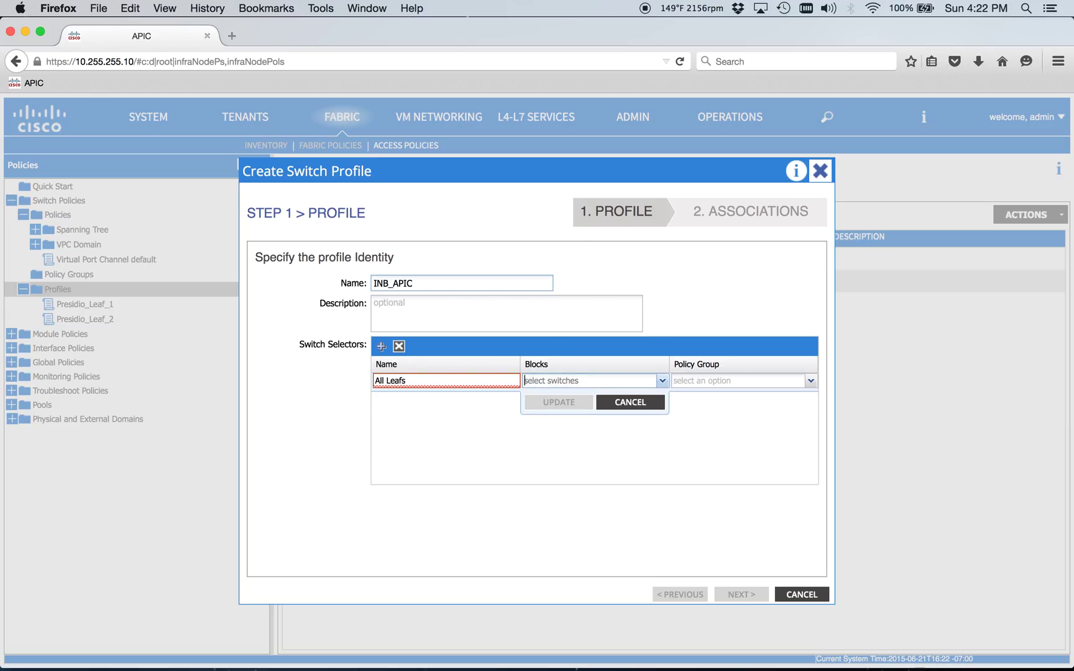
key(shift+Tab)
text(A)
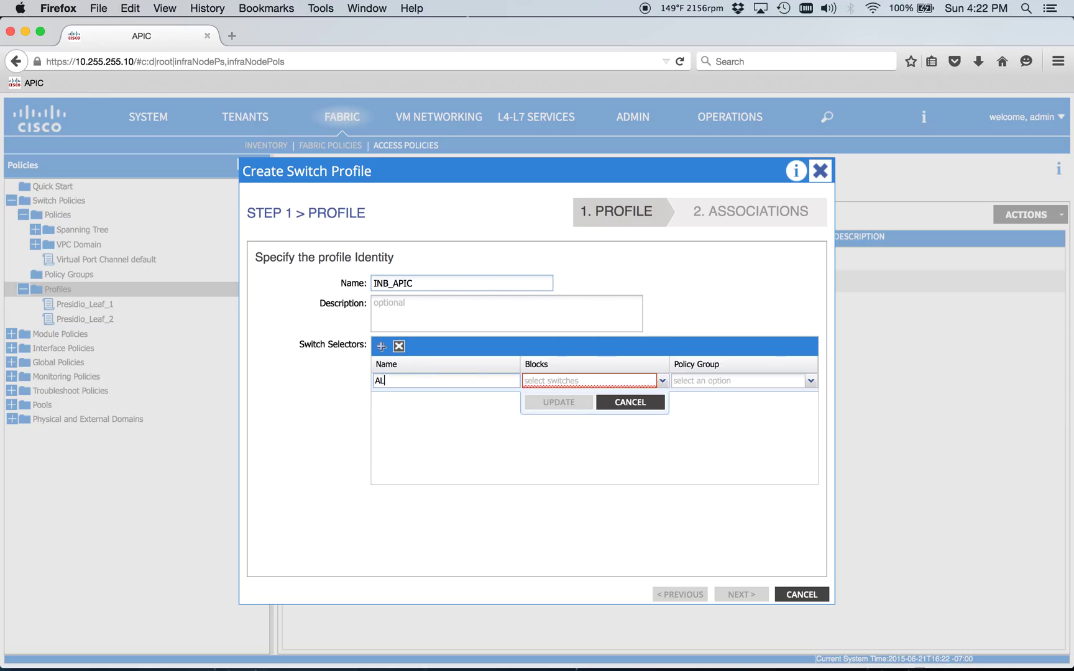
text(All_Leafs)
key(Tab)
text(1)
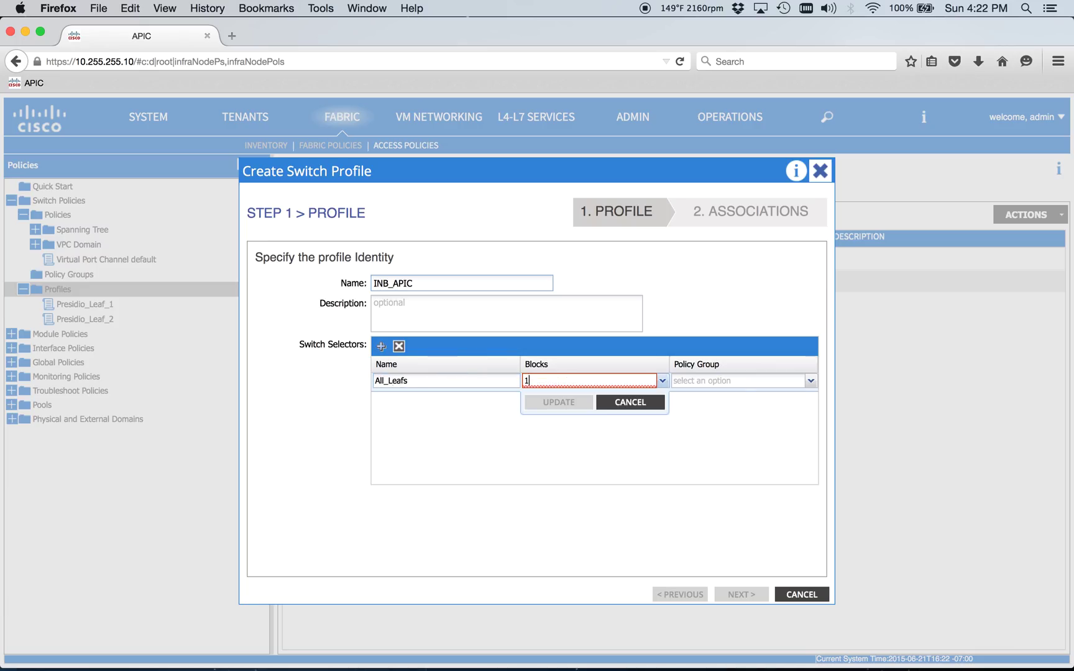
click(532, 436)
click(532, 458)
click(721, 381)
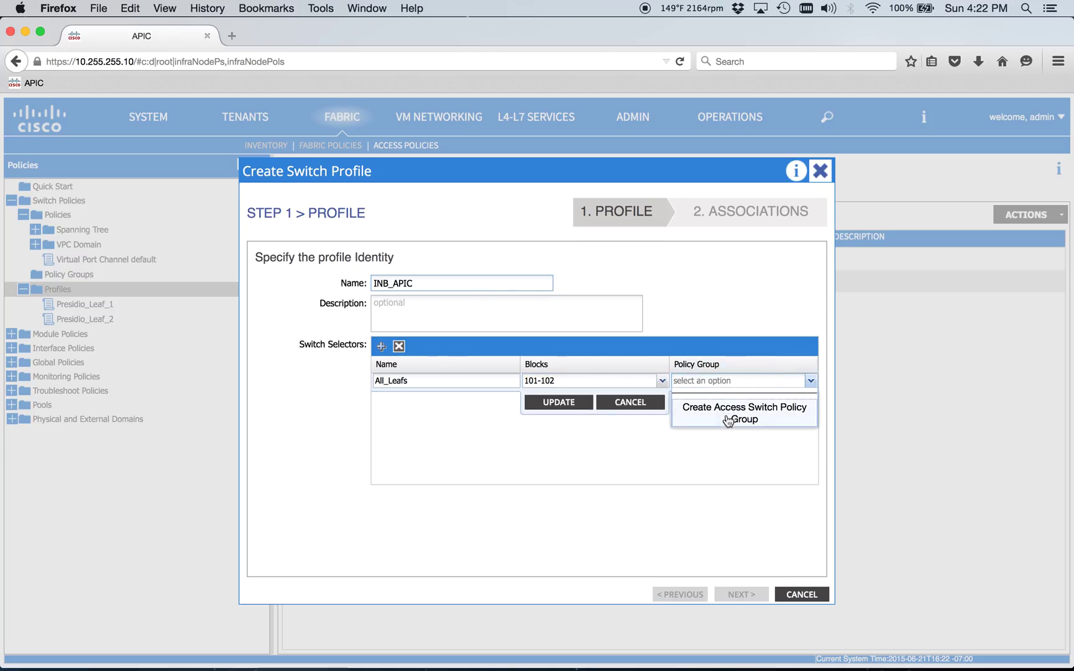
click(639, 430)
click(574, 404)
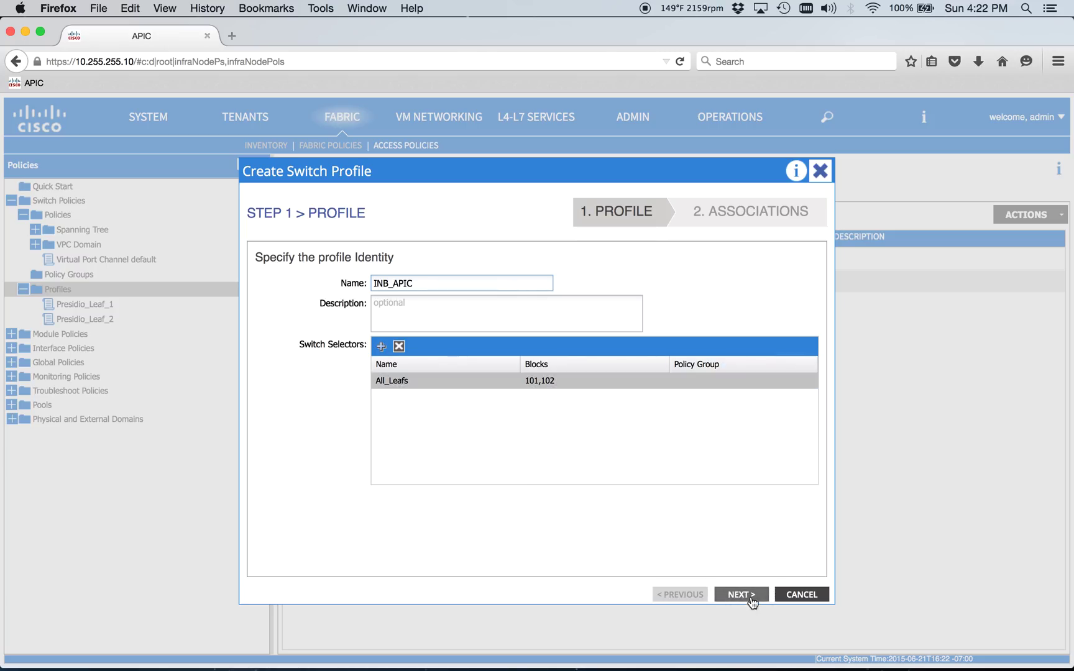
Associate the INB_APIC interface profile and finish the switch profile
click(742, 594)
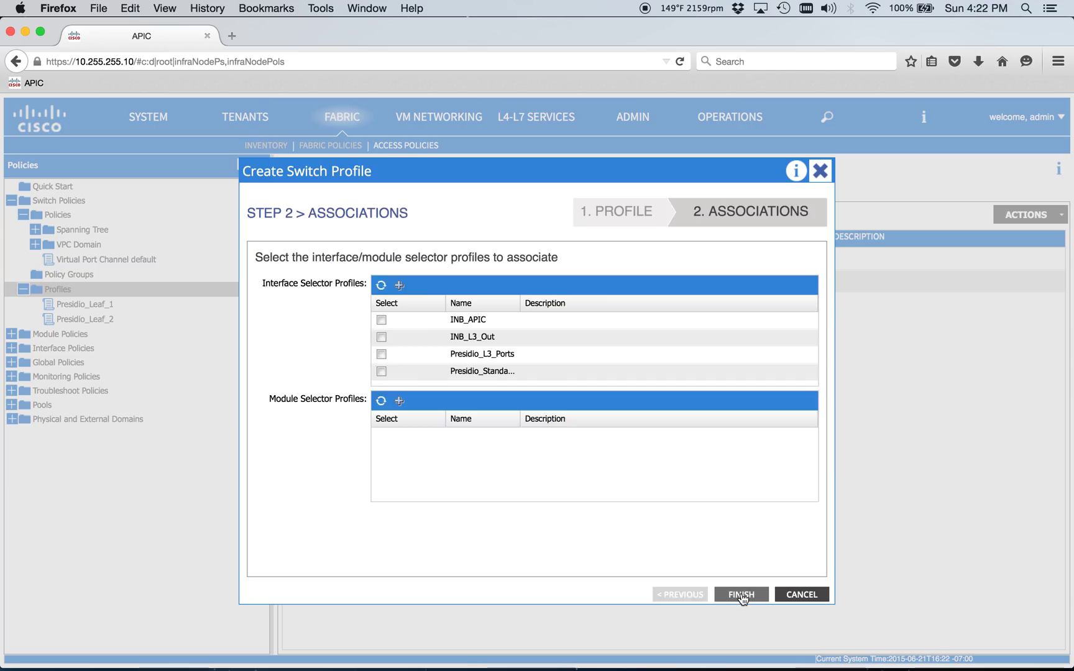
click(382, 320)
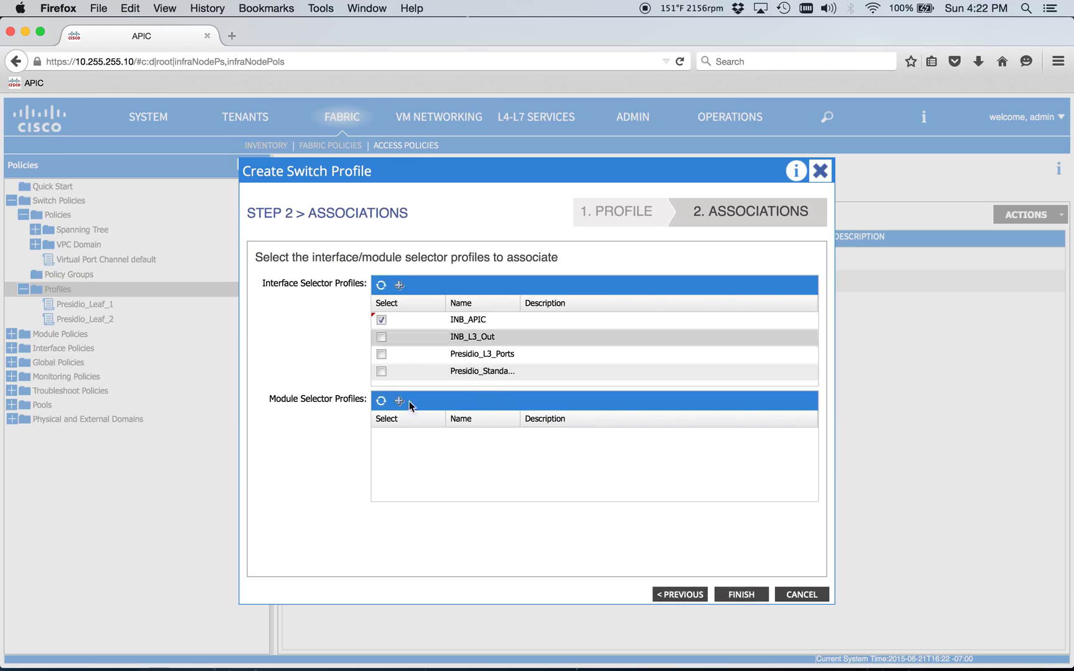
click(728, 594)
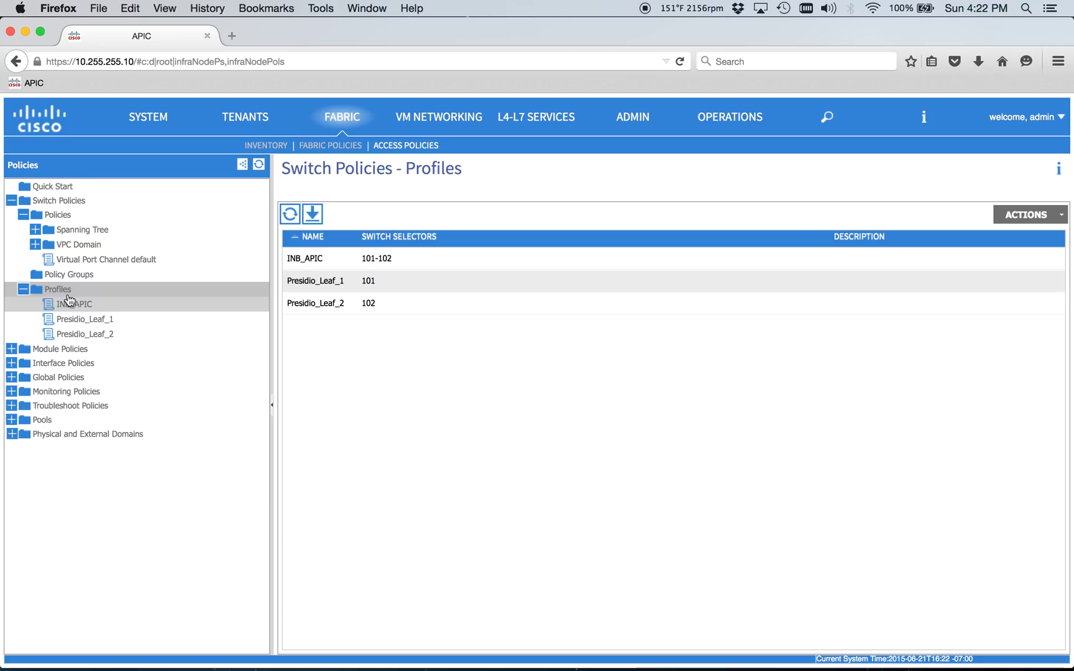
right_click(62, 290)
Start a new switch profile named INB_L3_Out
click(98, 304)
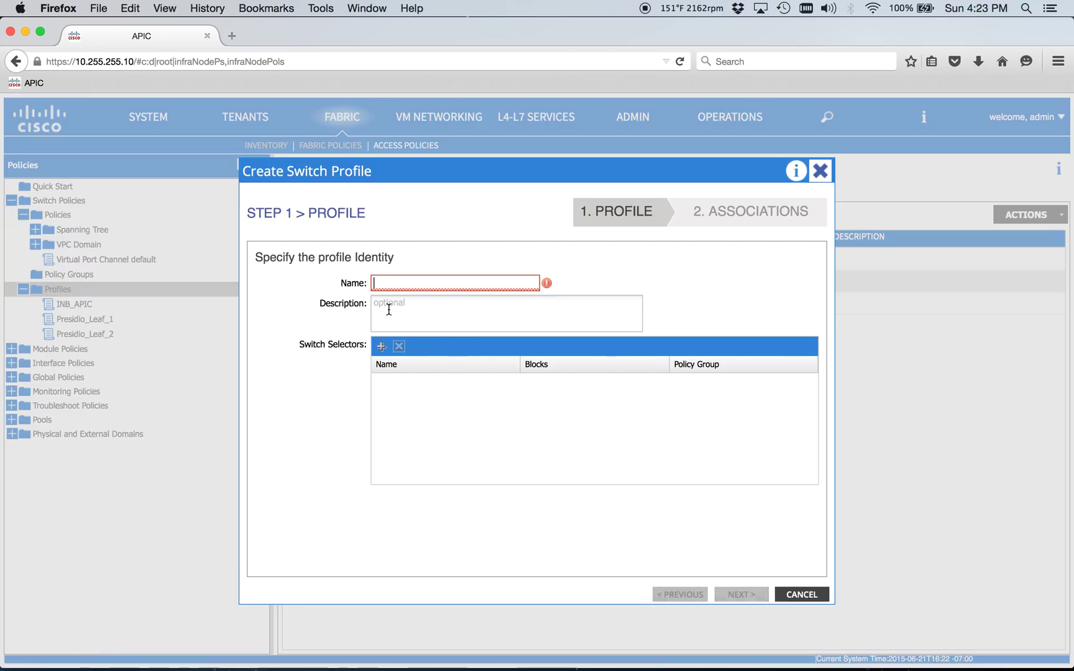
click(375, 283)
text(INB)
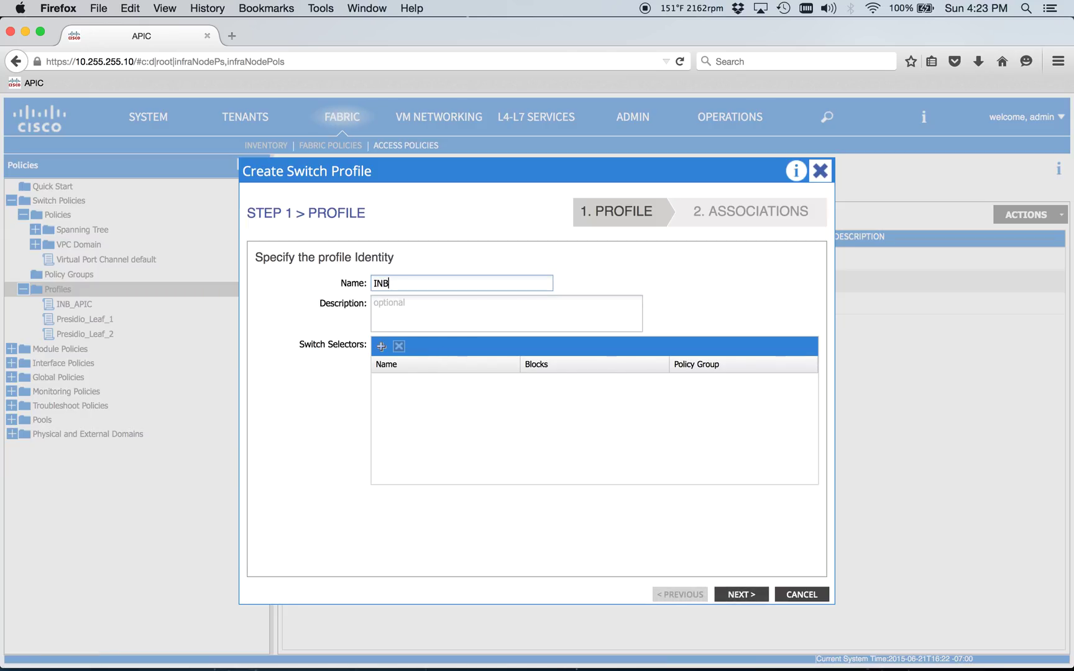
text(_L3_O)
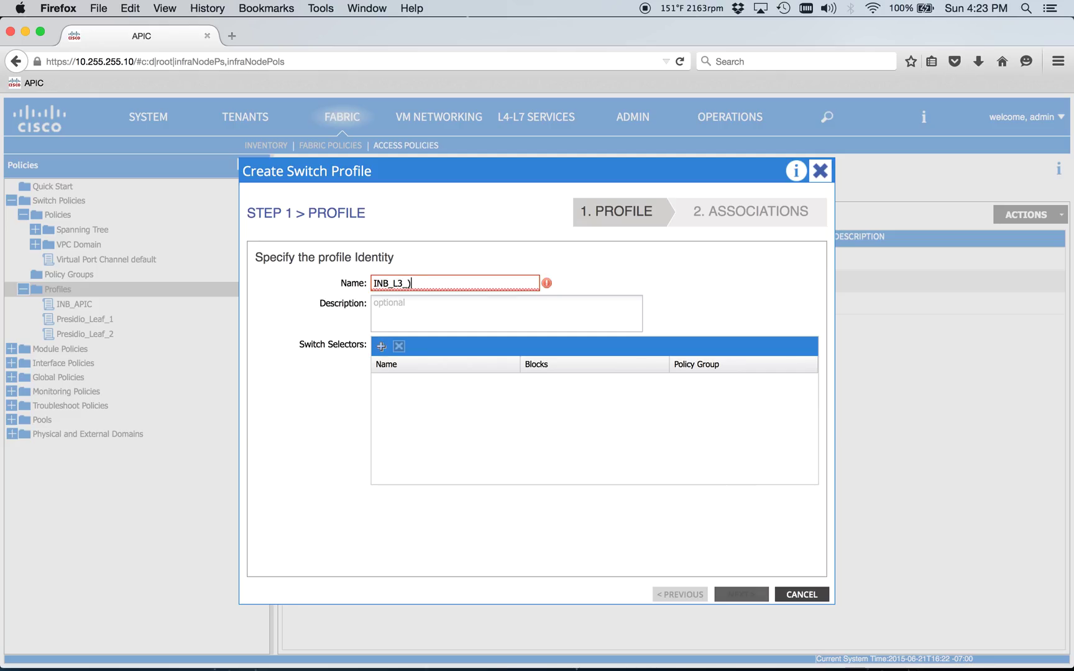
text(ut)
Add switch selector Leaf_102 covering switch 102
click(382, 347)
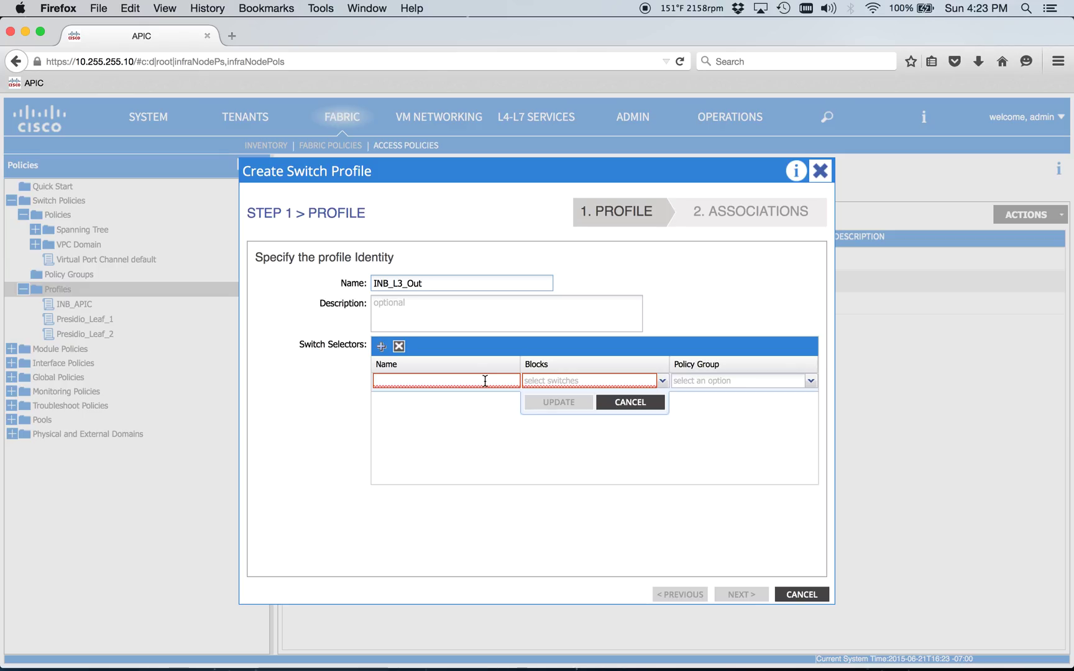
click(559, 381)
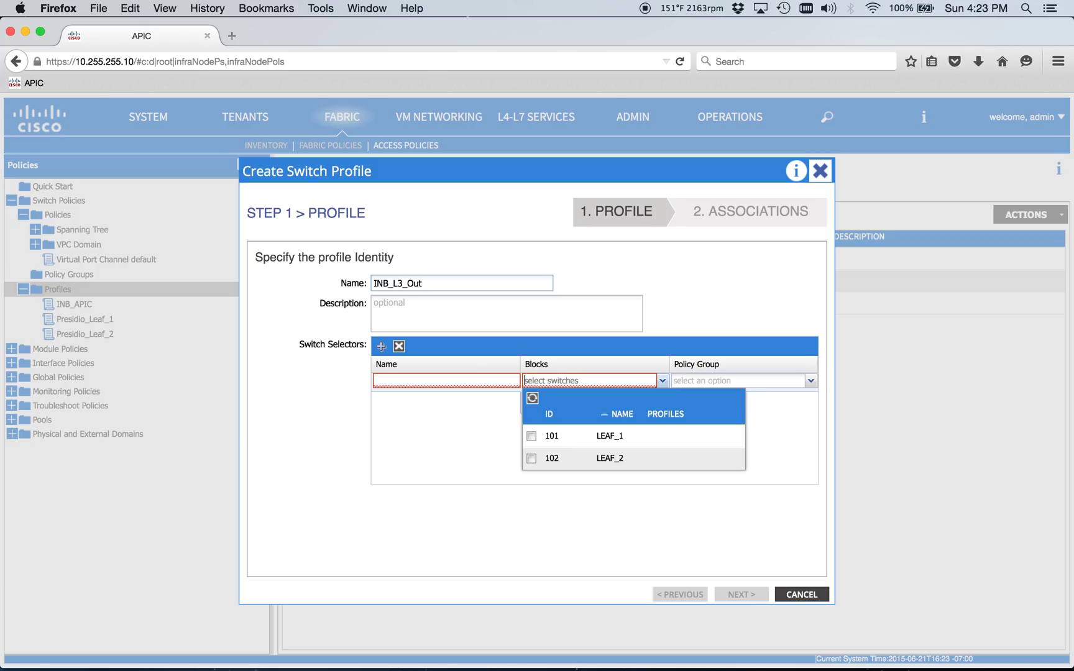
click(662, 381)
click(531, 458)
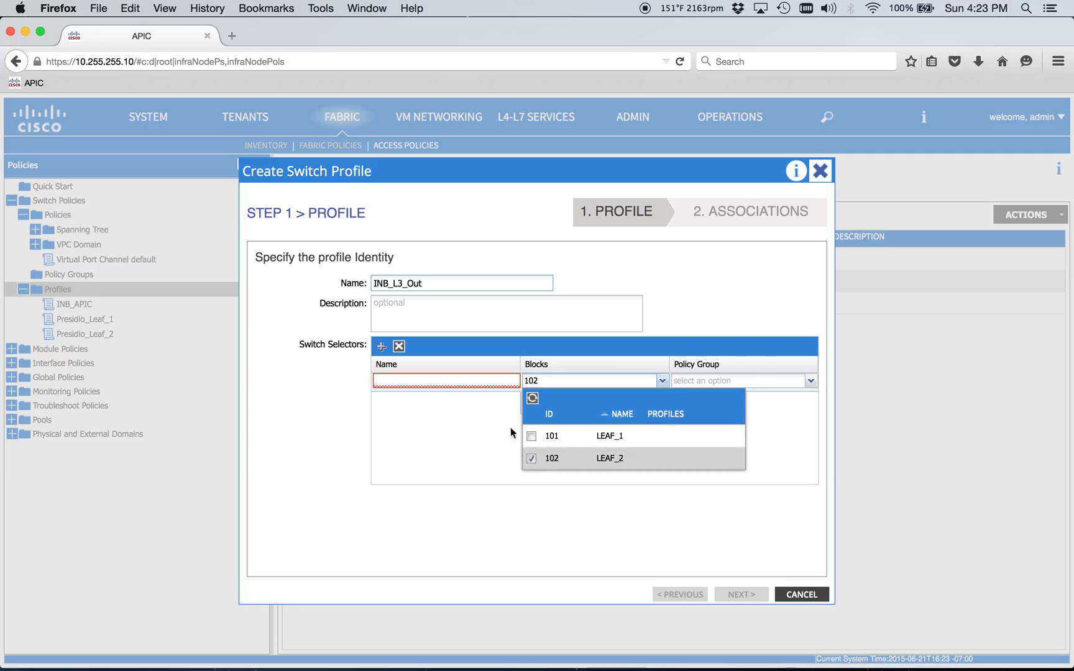
click(452, 381)
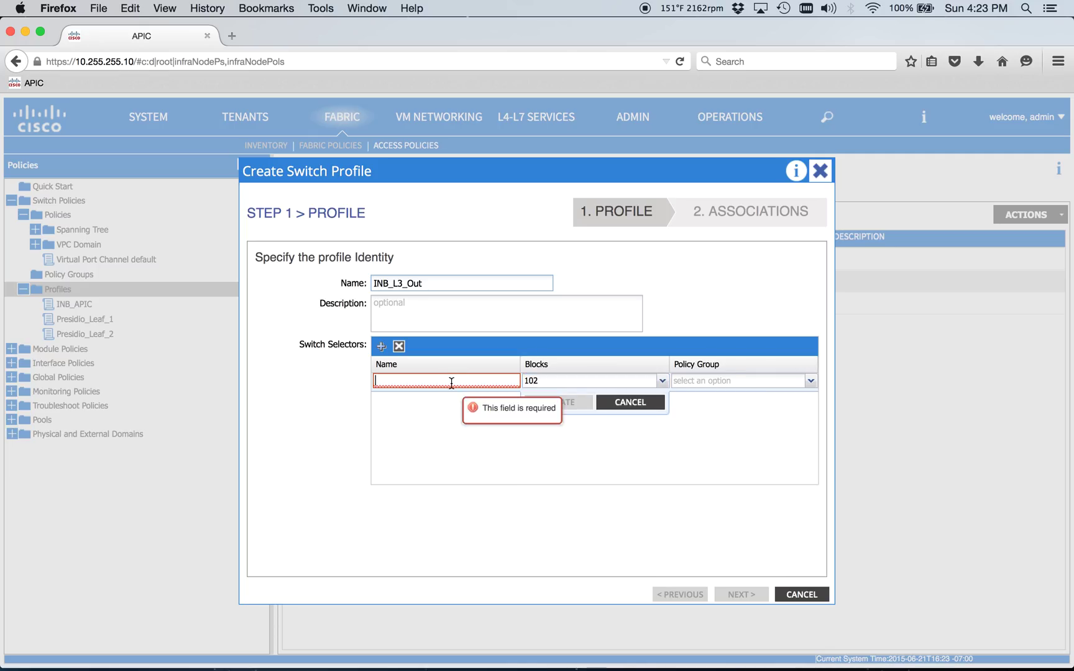
text(Leaf_102)
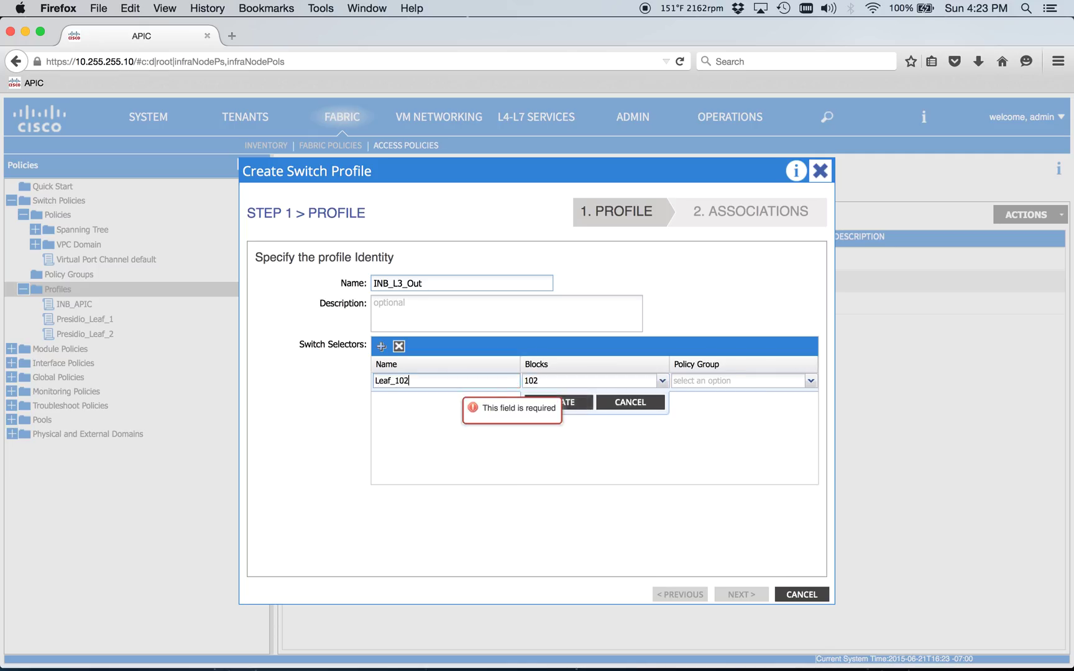
click(552, 404)
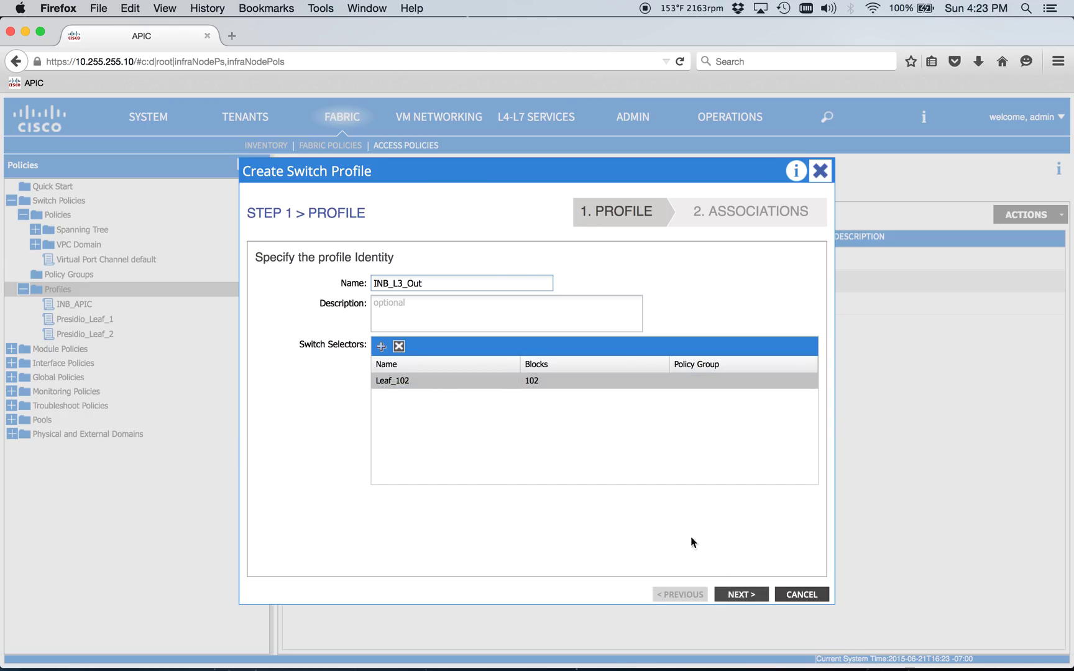
Associate the INB_L3_Out interface profile and finish creating the switch profile
click(736, 595)
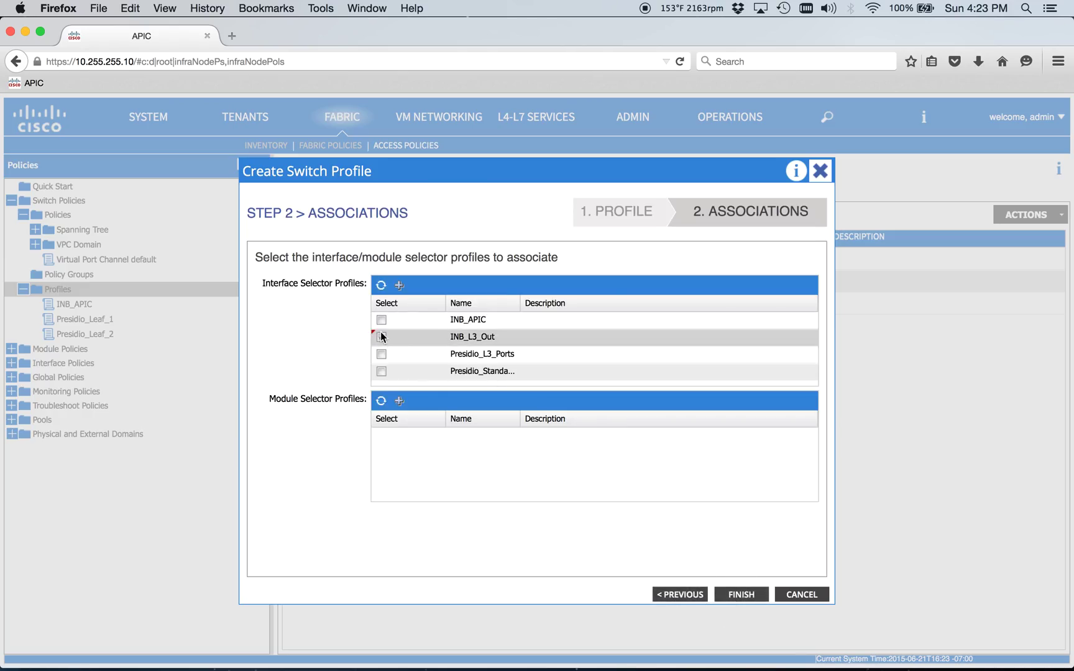
click(381, 336)
click(763, 597)
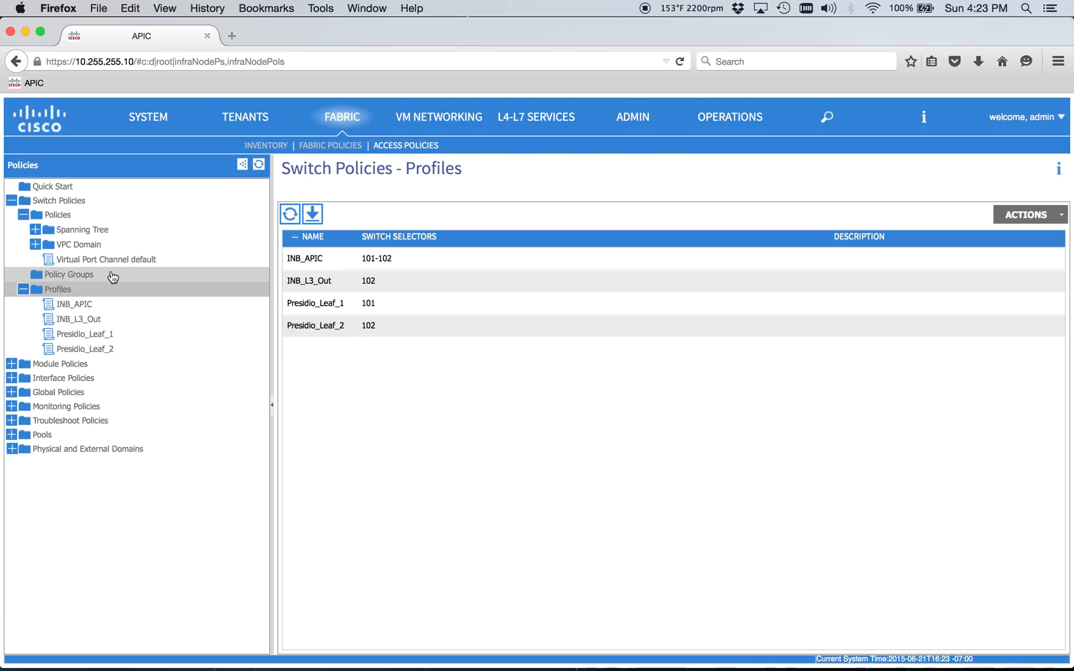
Collapse the Profiles and Switch Policies folders in the policy tree
click(23, 289)
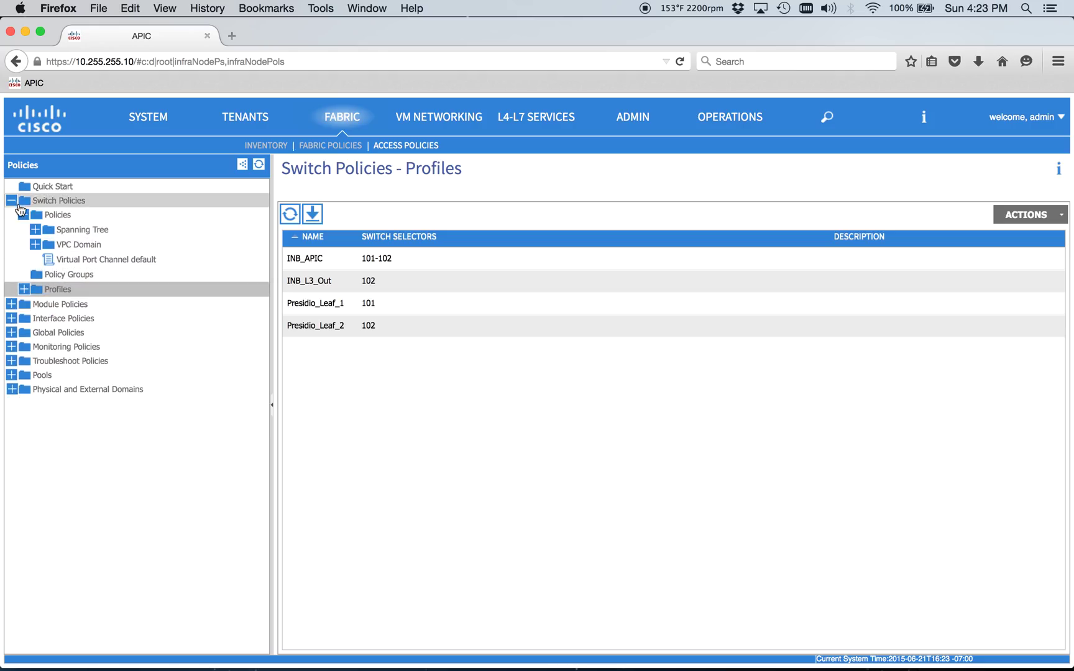
click(17, 203)
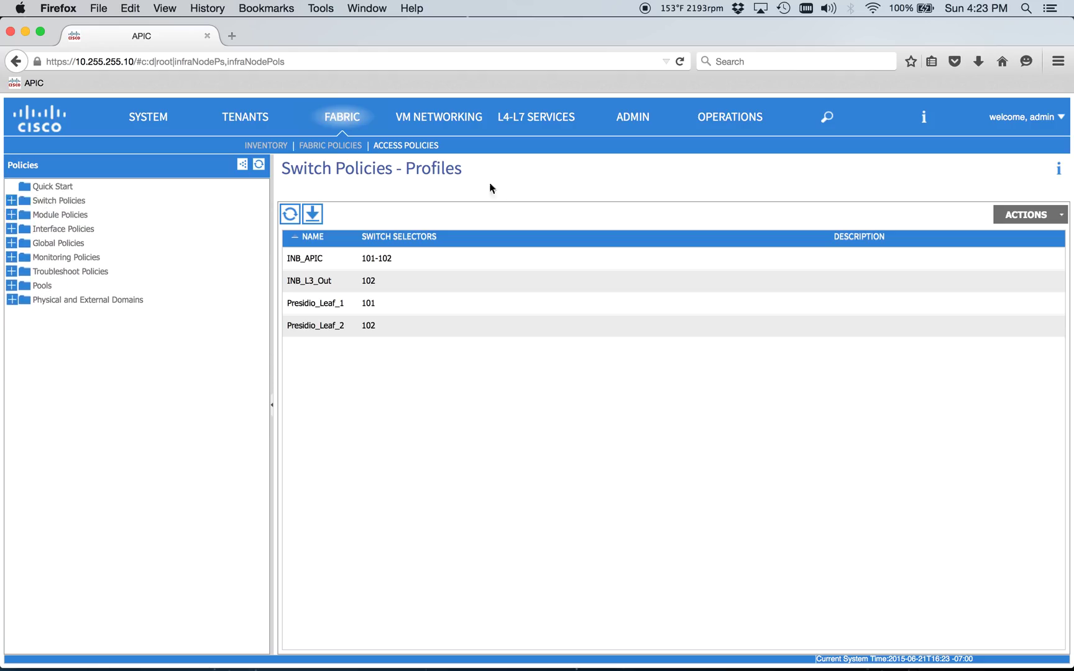